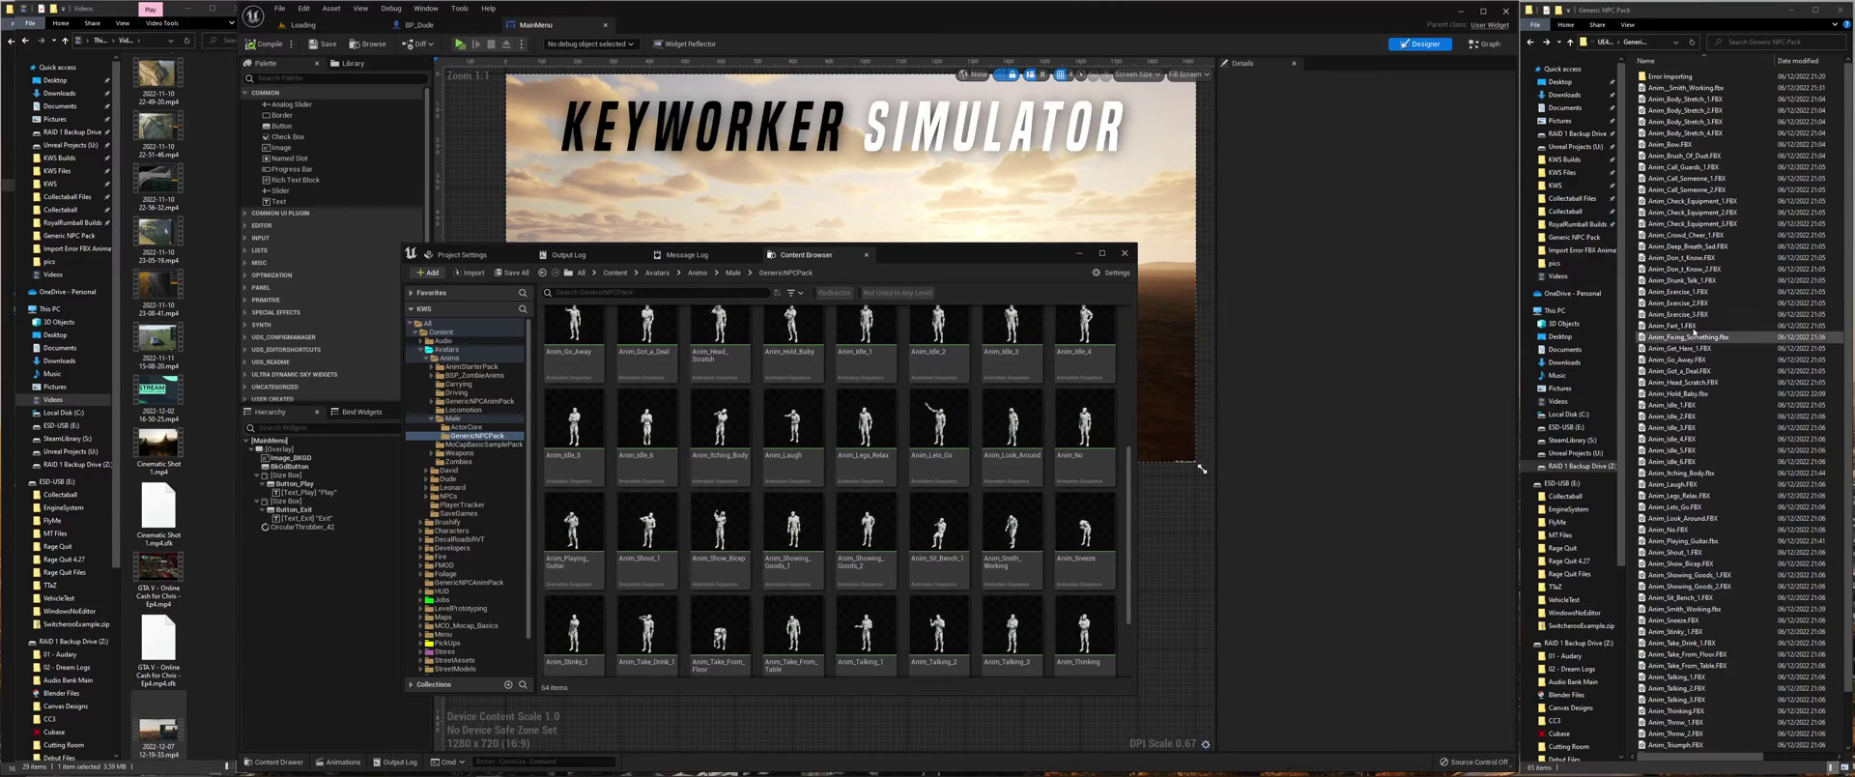
- Open the Error Importing folder in File Explorer to list its failed FBX animation files
double_click(1672, 76)
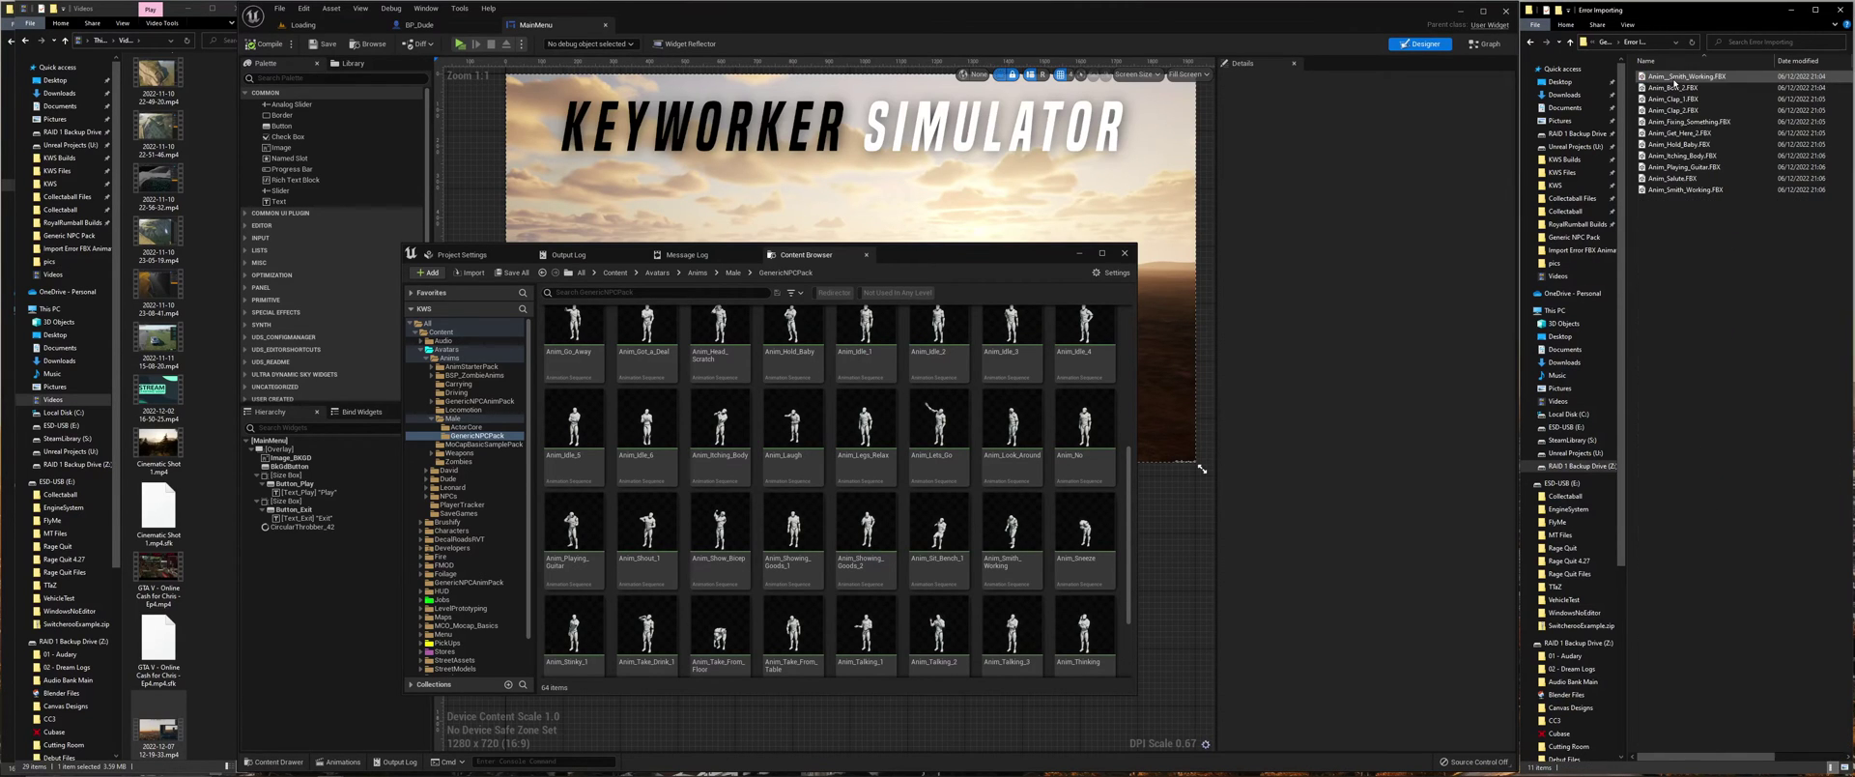
left_click(1687, 181)
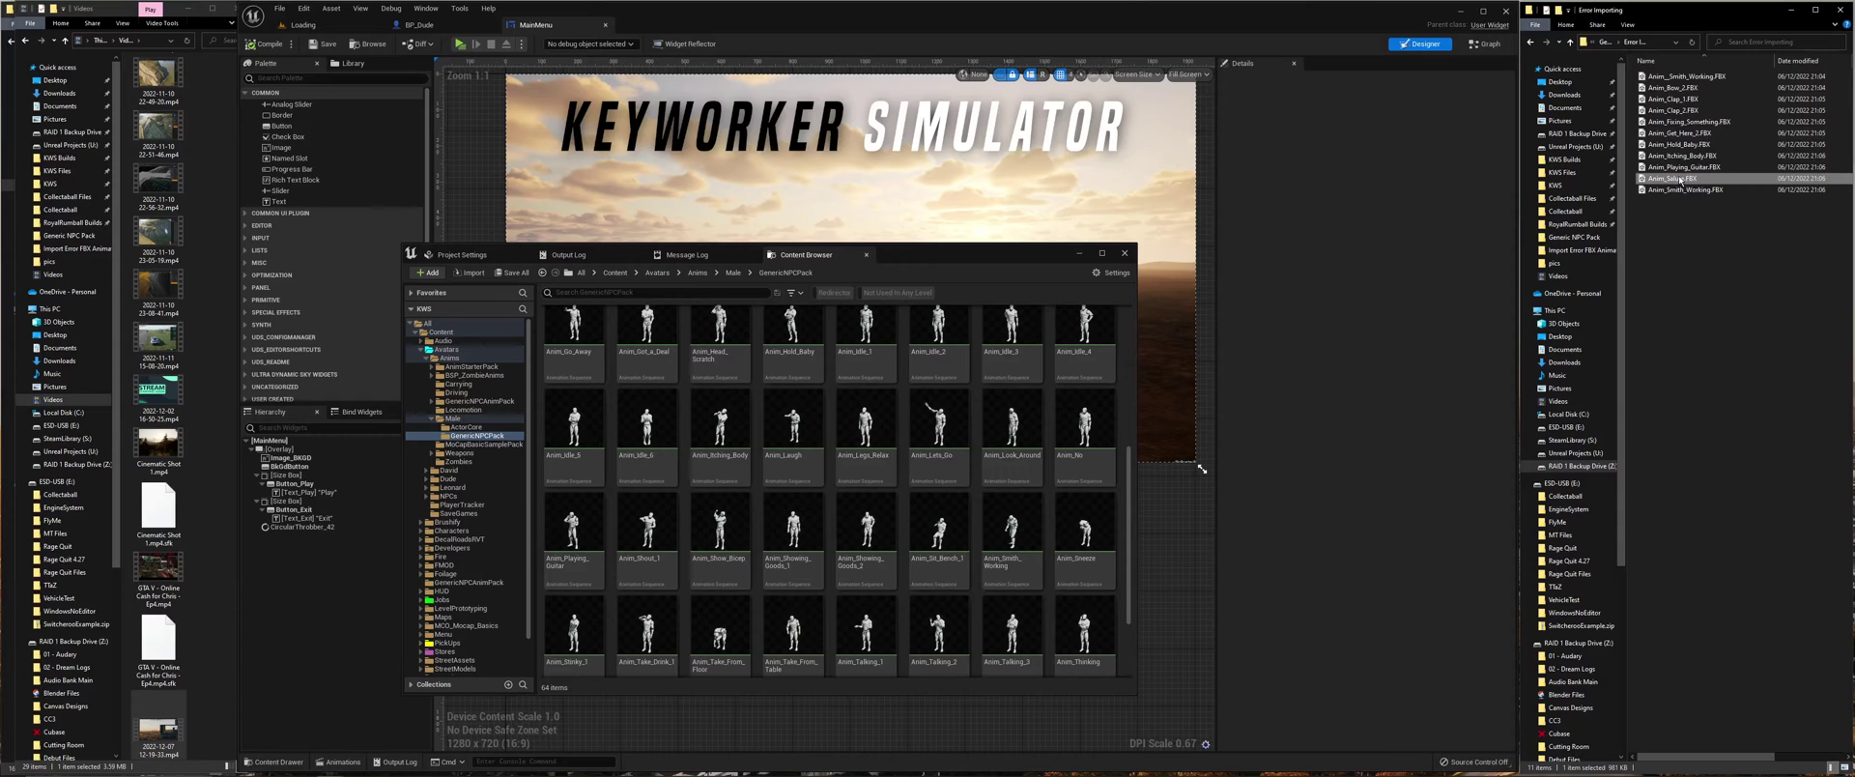
left_click_drag(1681, 179, 831, 491)
left_click(980, 261)
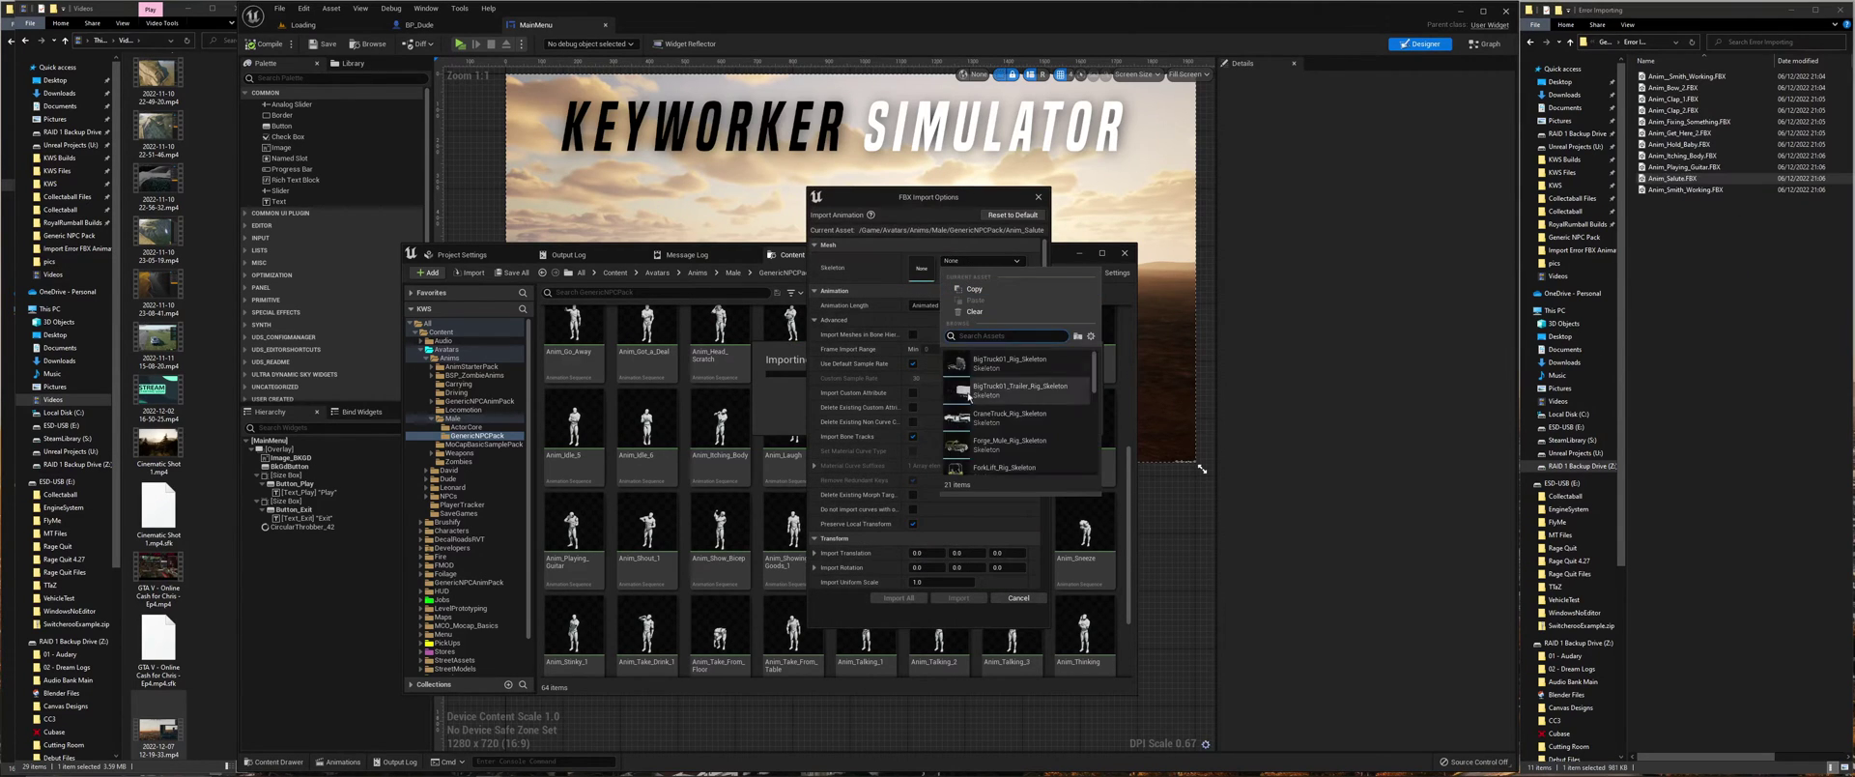
scroll(969, 395, "down", 5)
left_click(987, 372)
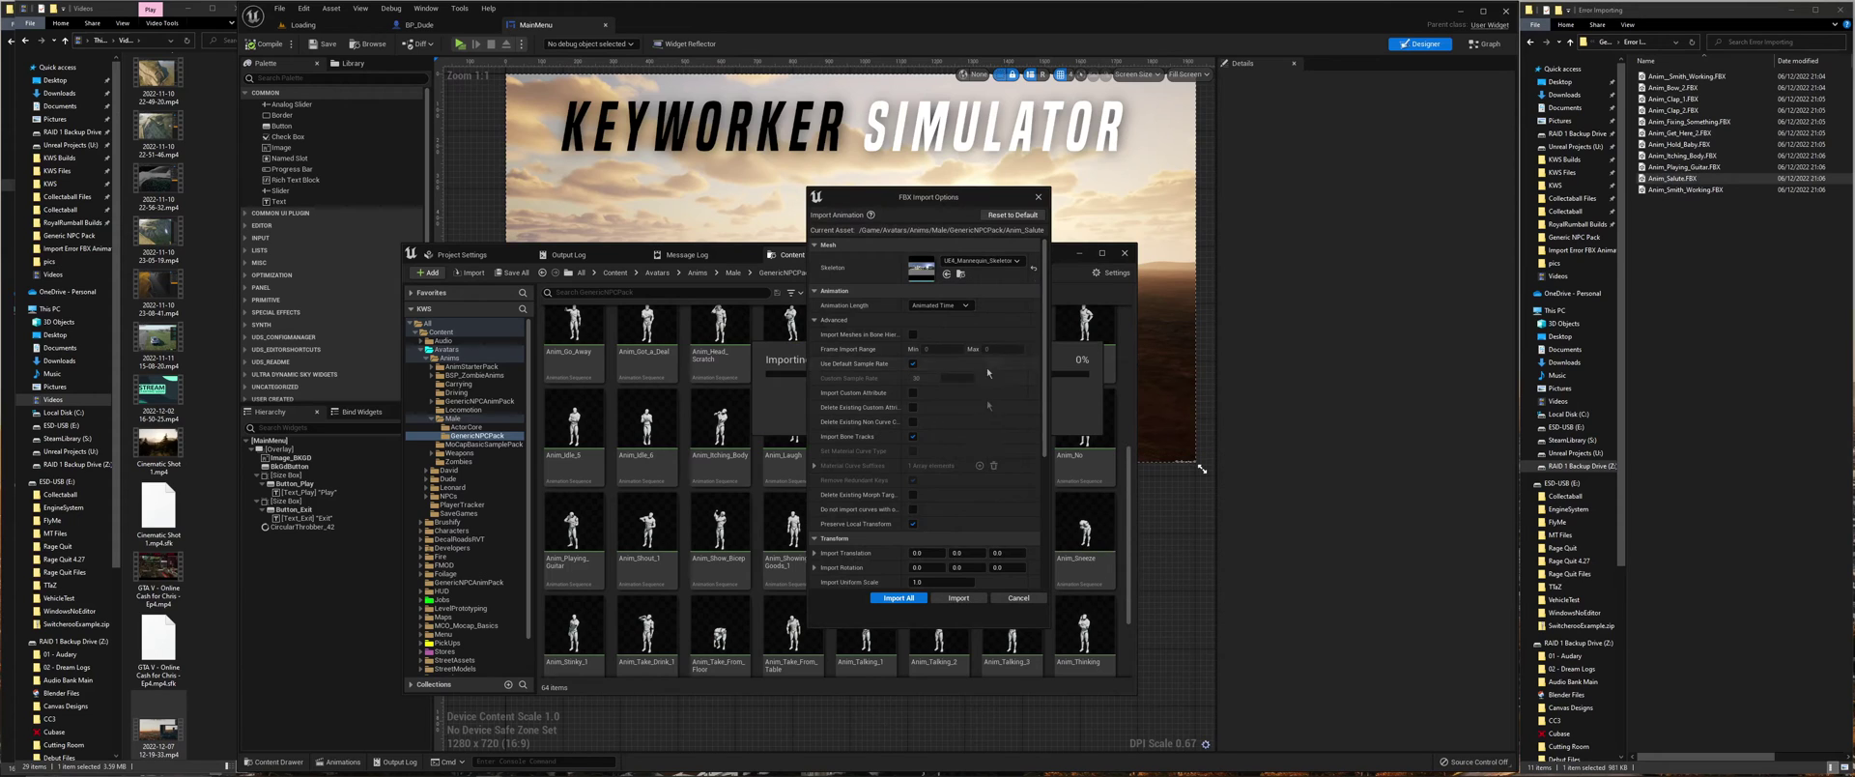
left_click(956, 598)
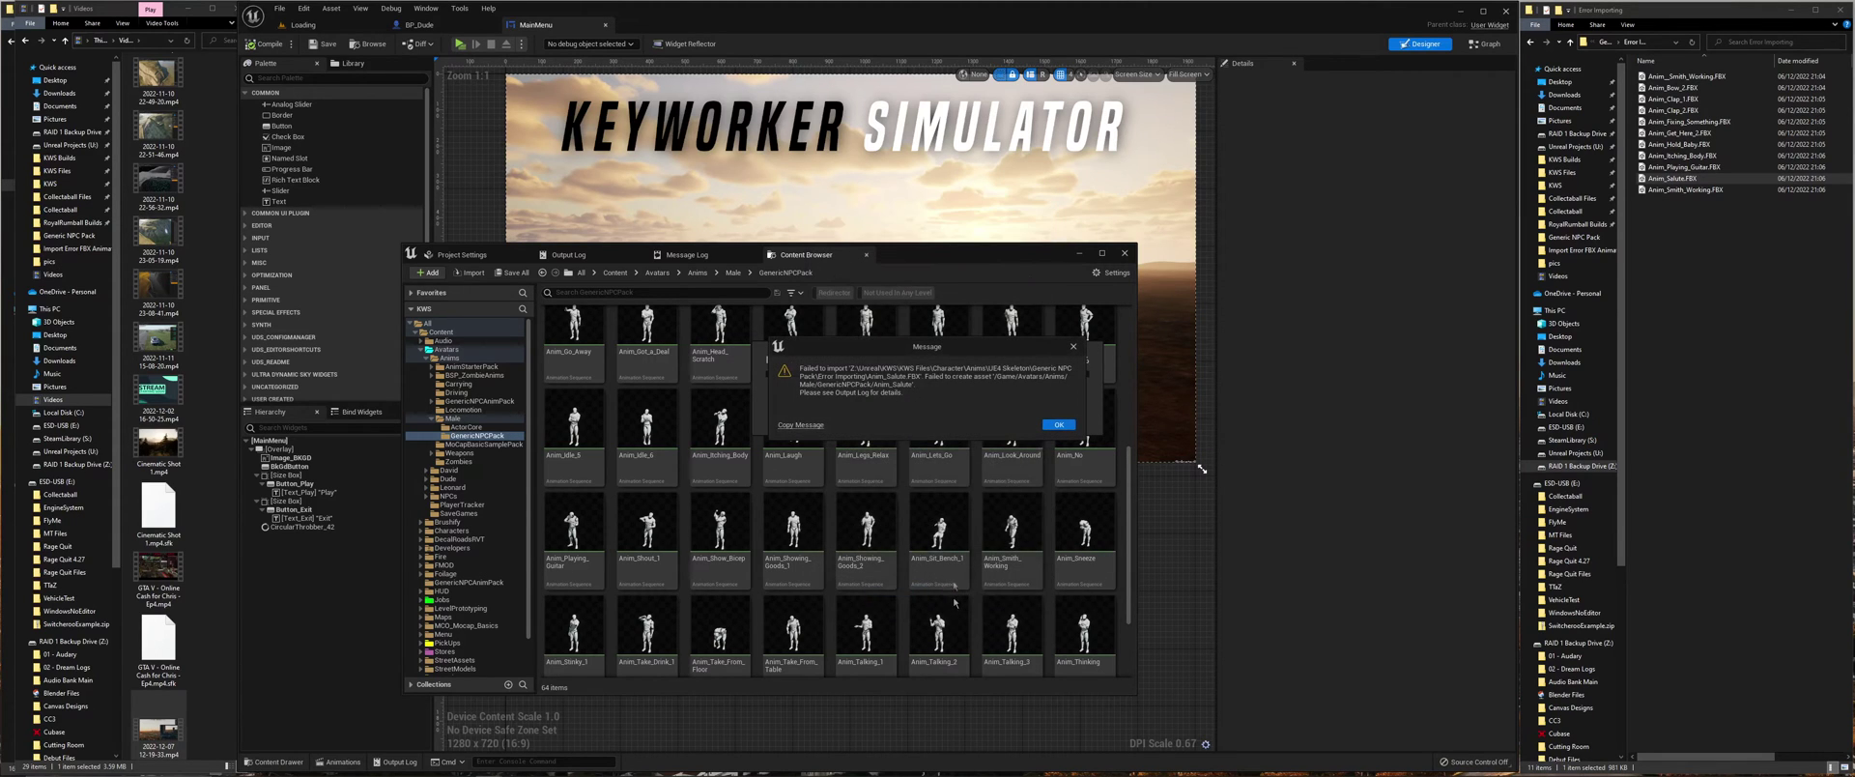
left_click(1058, 425)
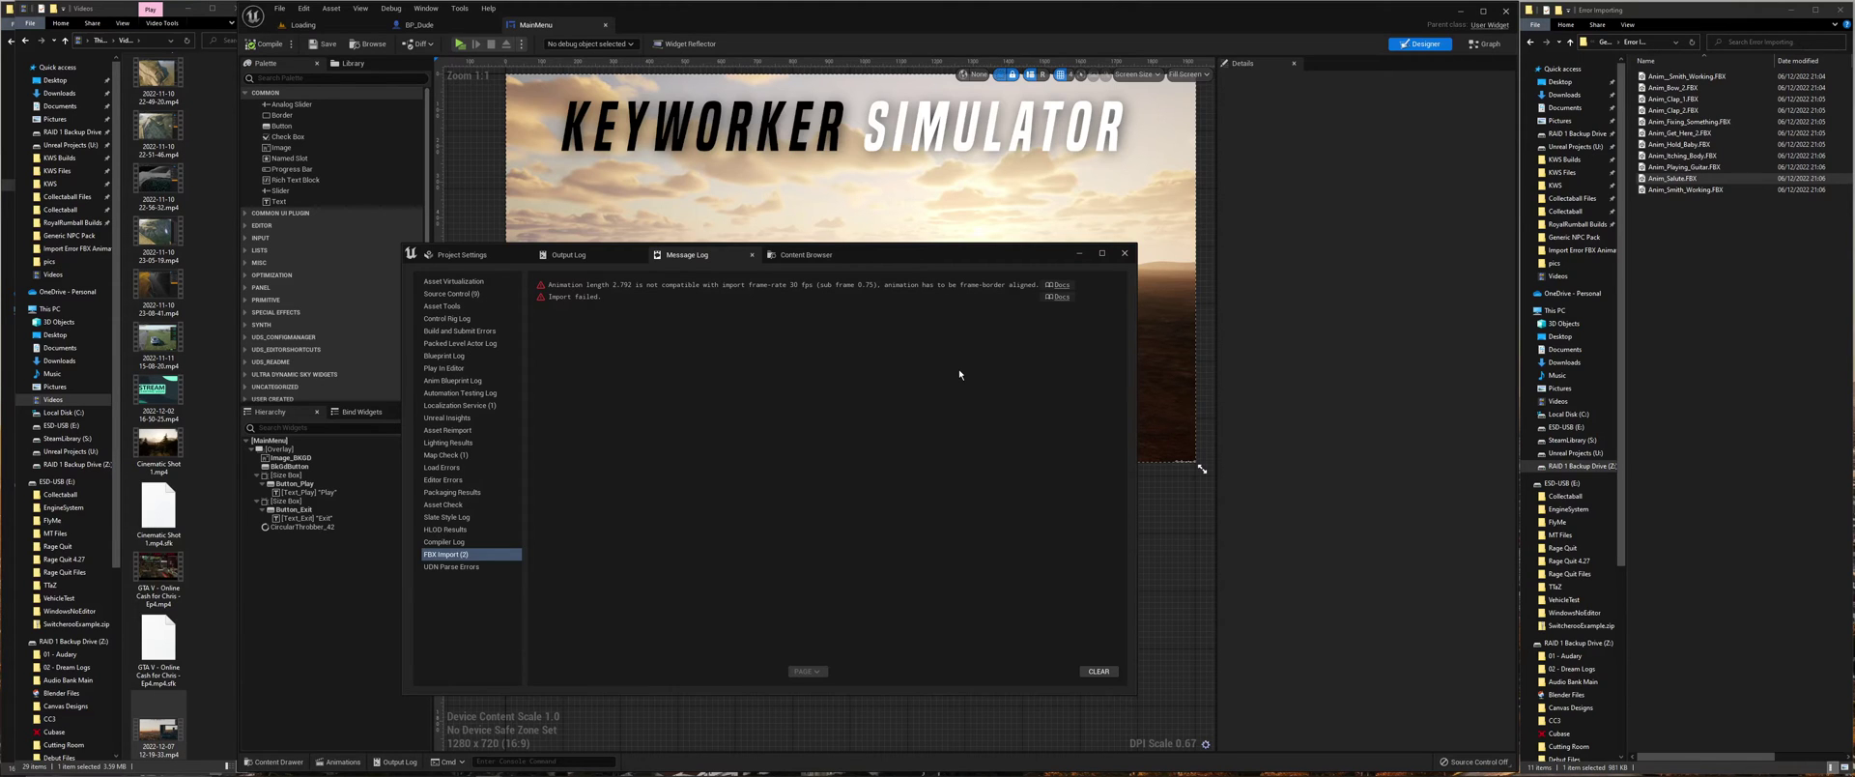
left_click(806, 254)
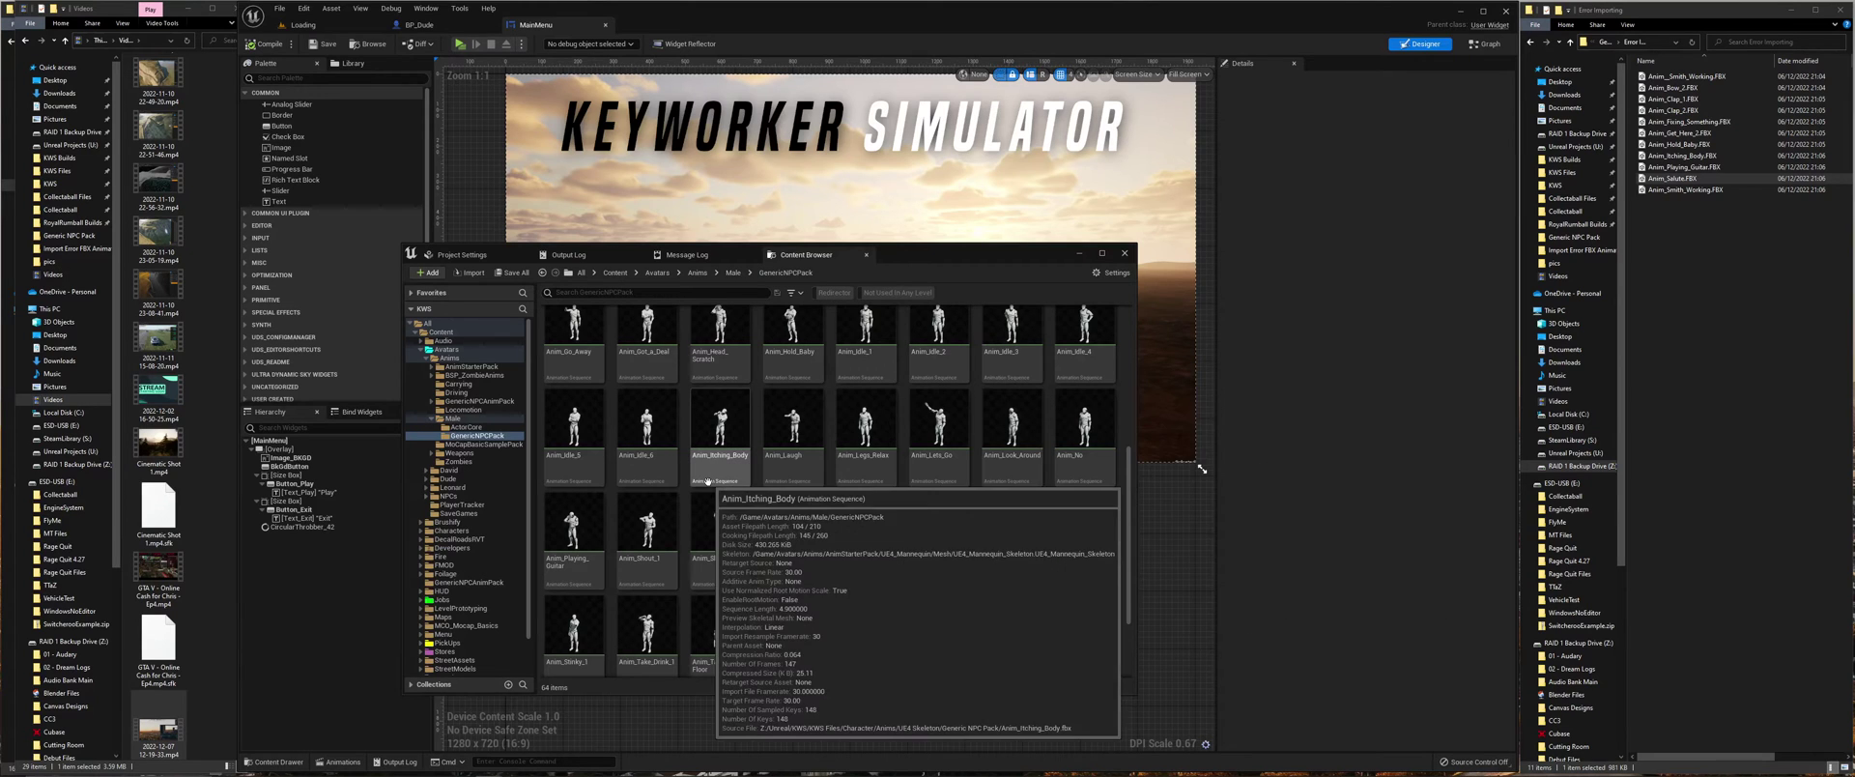
mouse_move(663, 773)
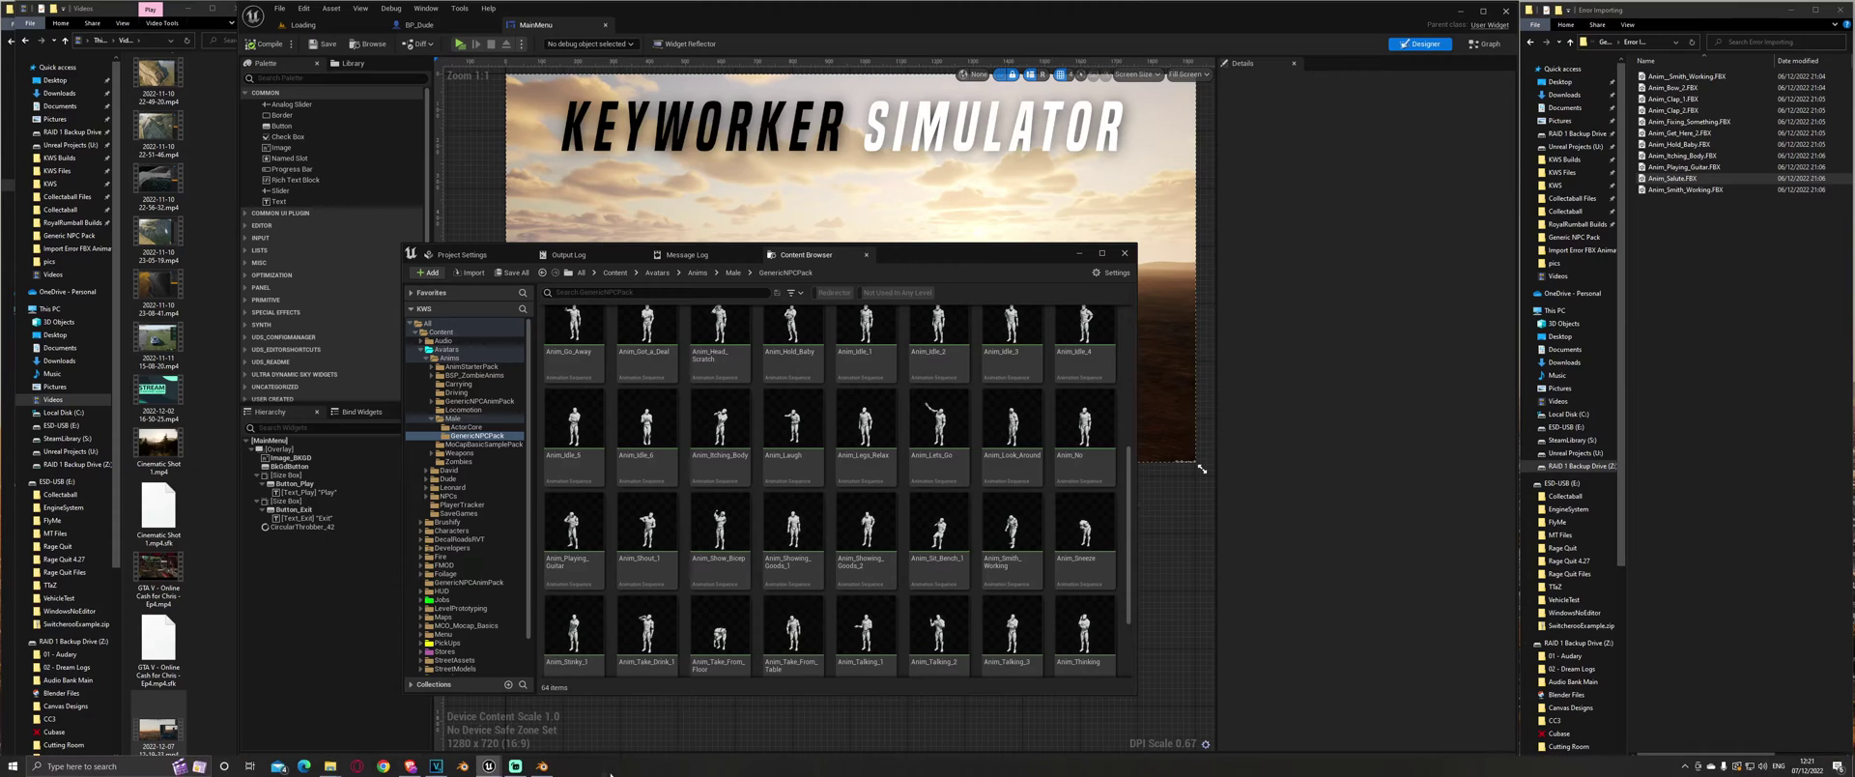
left_click(587, 696)
- Launch Blender, import Anim_Salute.FBX from Error Importing, and switch to the Animation workspace
left_click(461, 766)
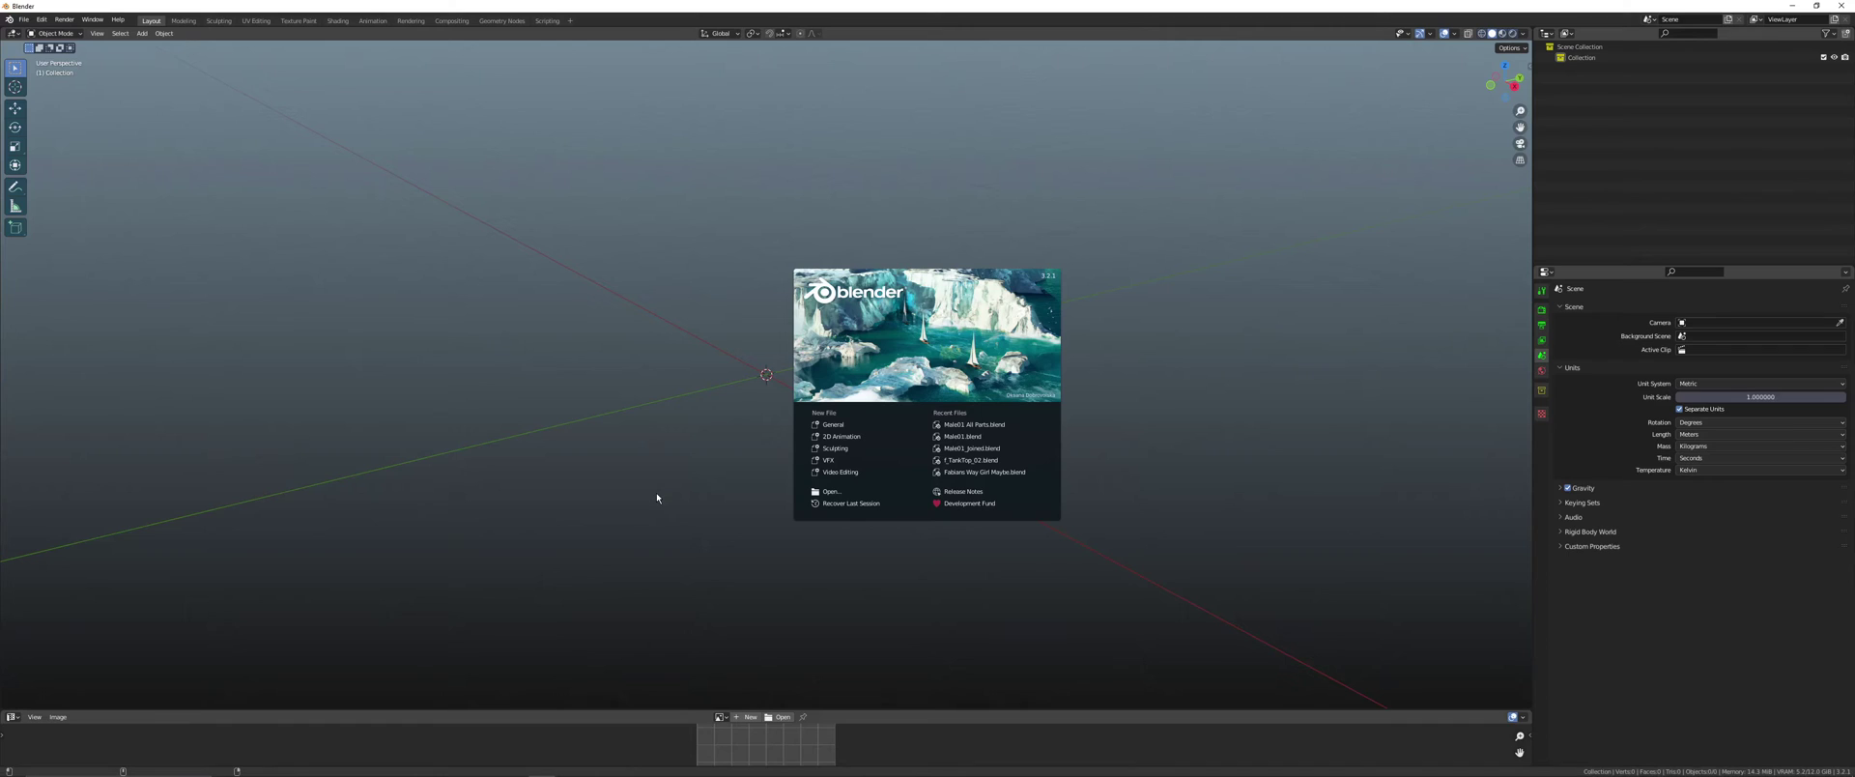
left_click(663, 486)
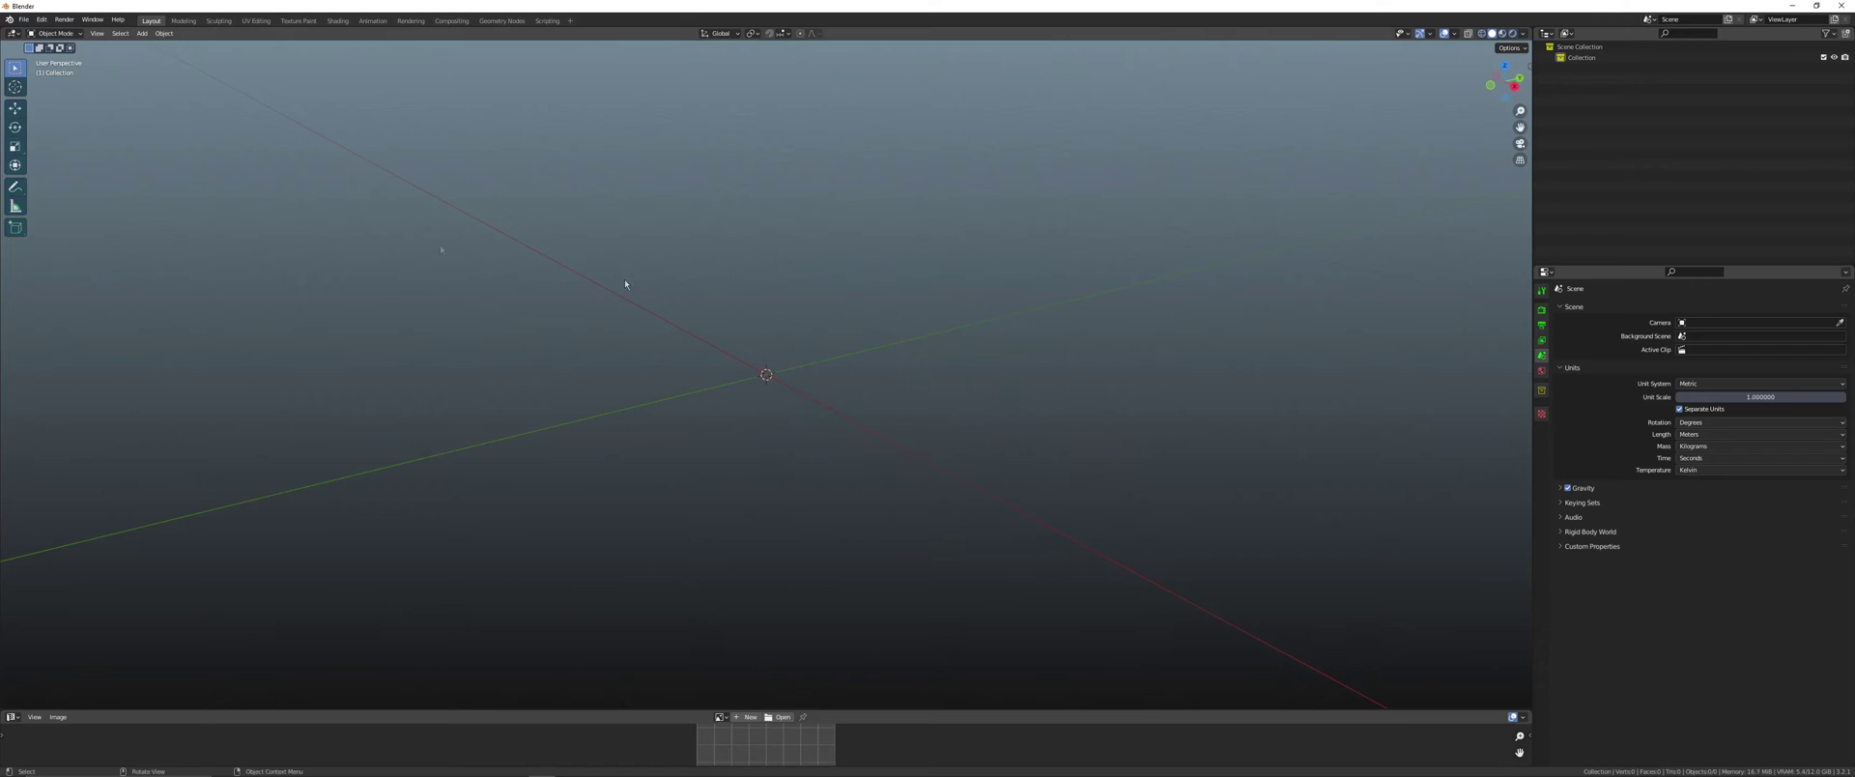
left_click(24, 20)
mouse_move(58, 165)
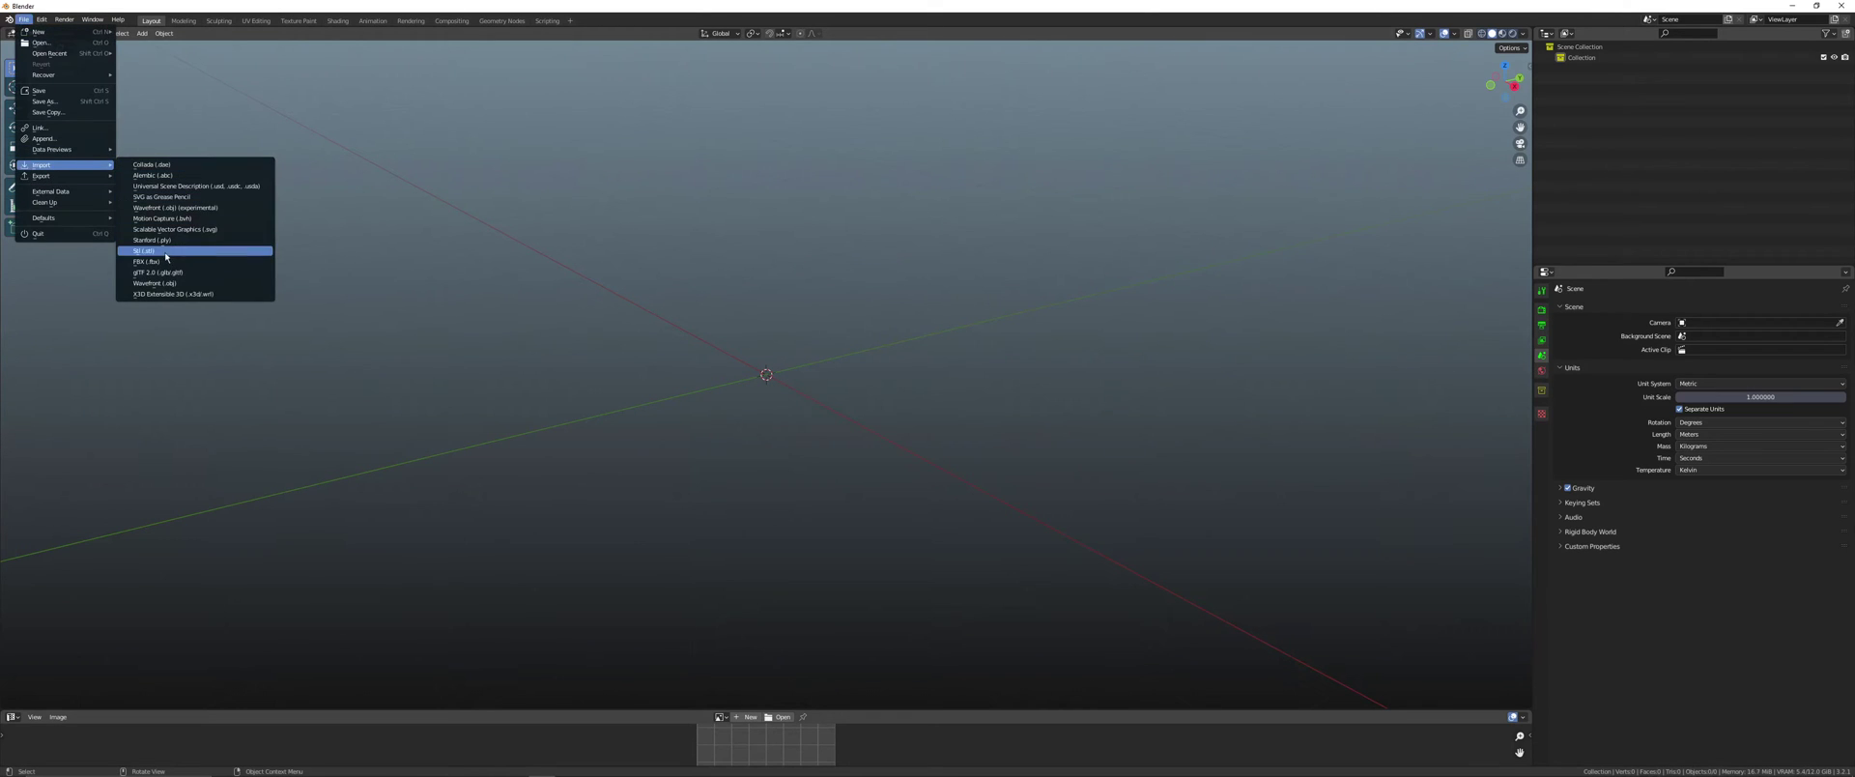
left_click(147, 261)
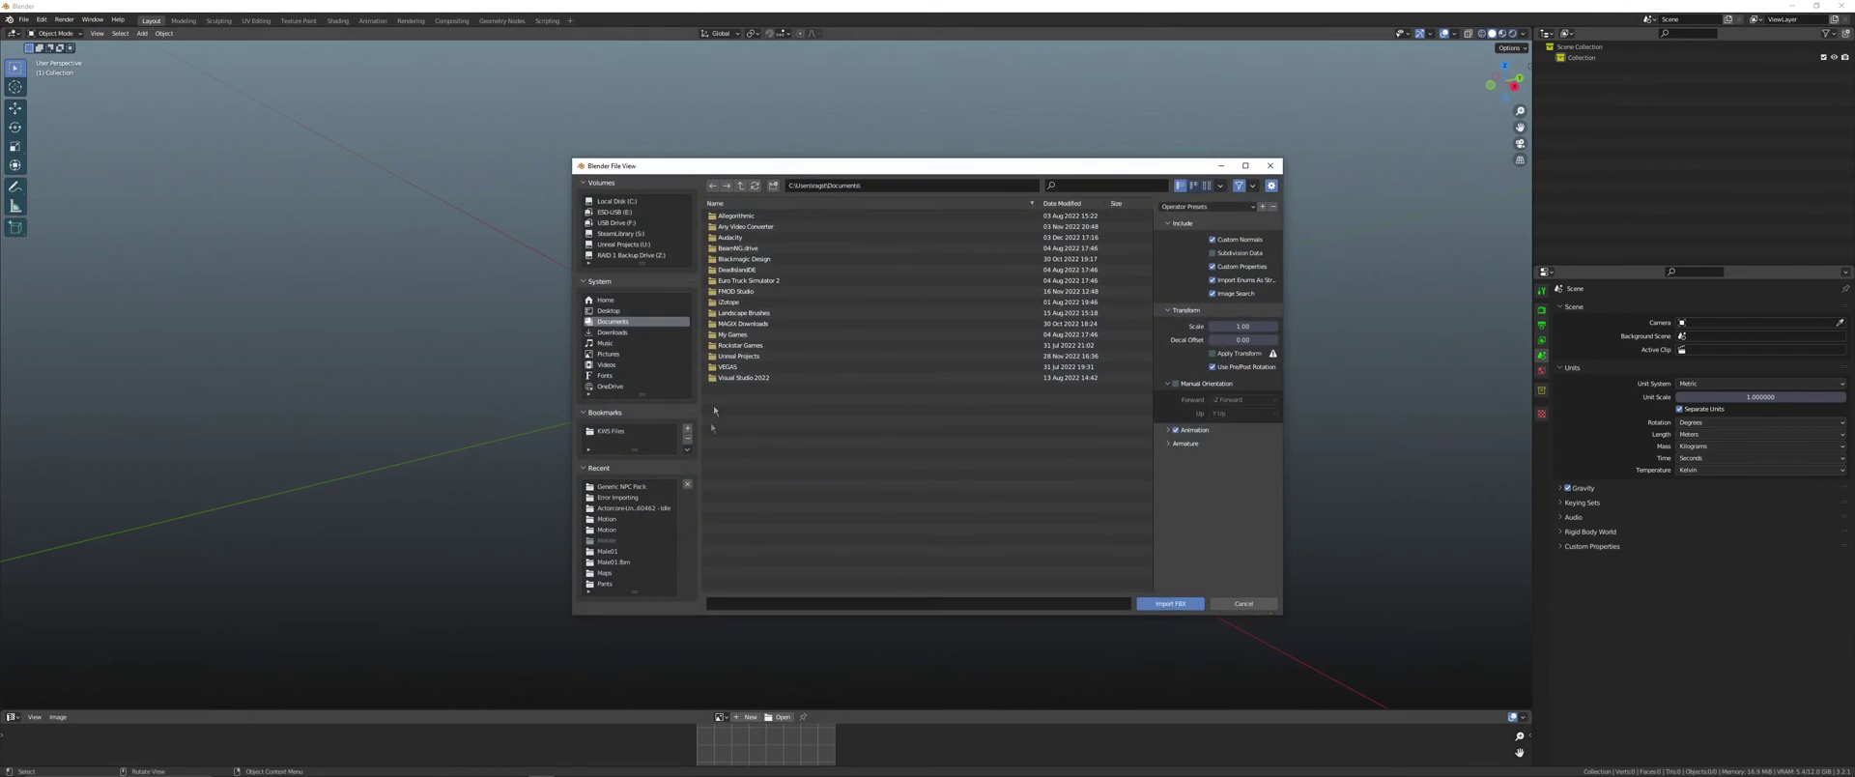
left_click(619, 496)
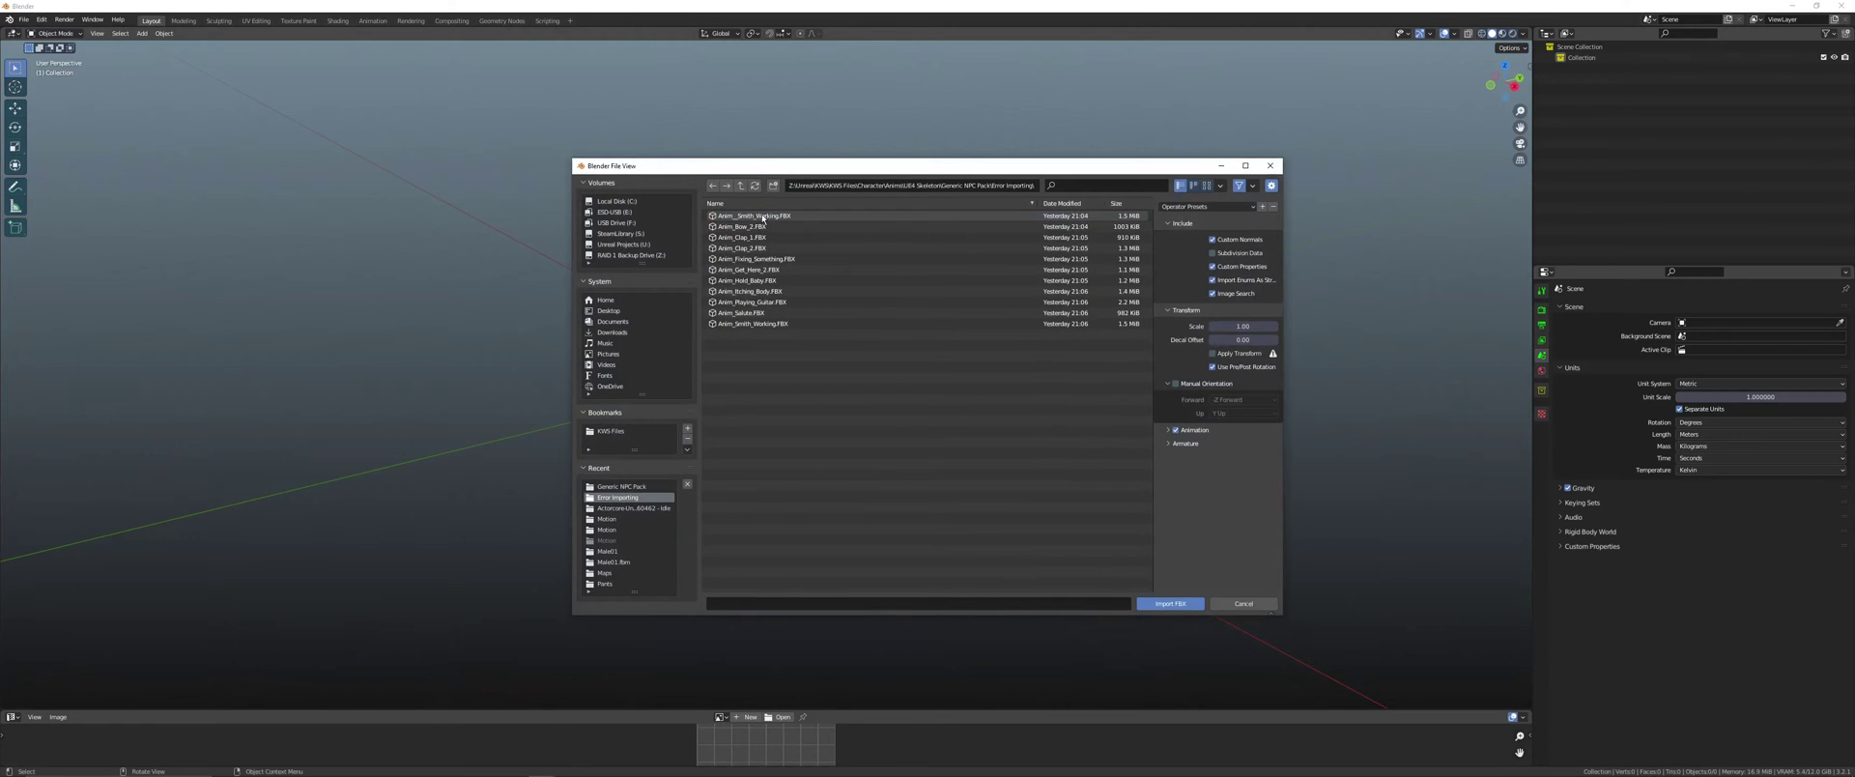
double_click(753, 313)
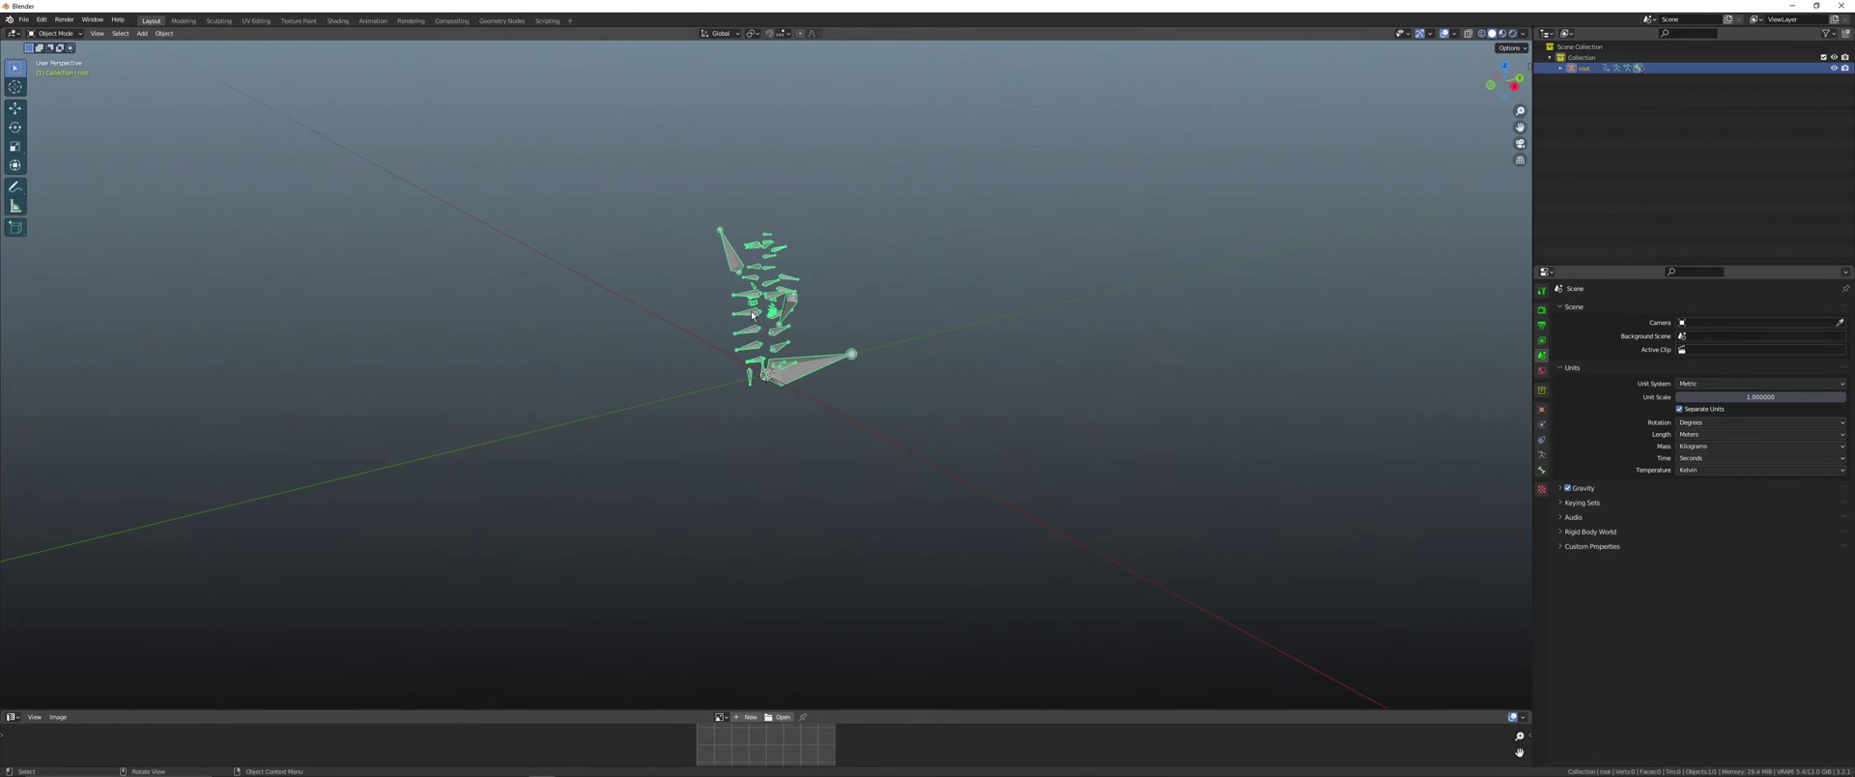
middle_click_drag(769, 377, 730, 410)
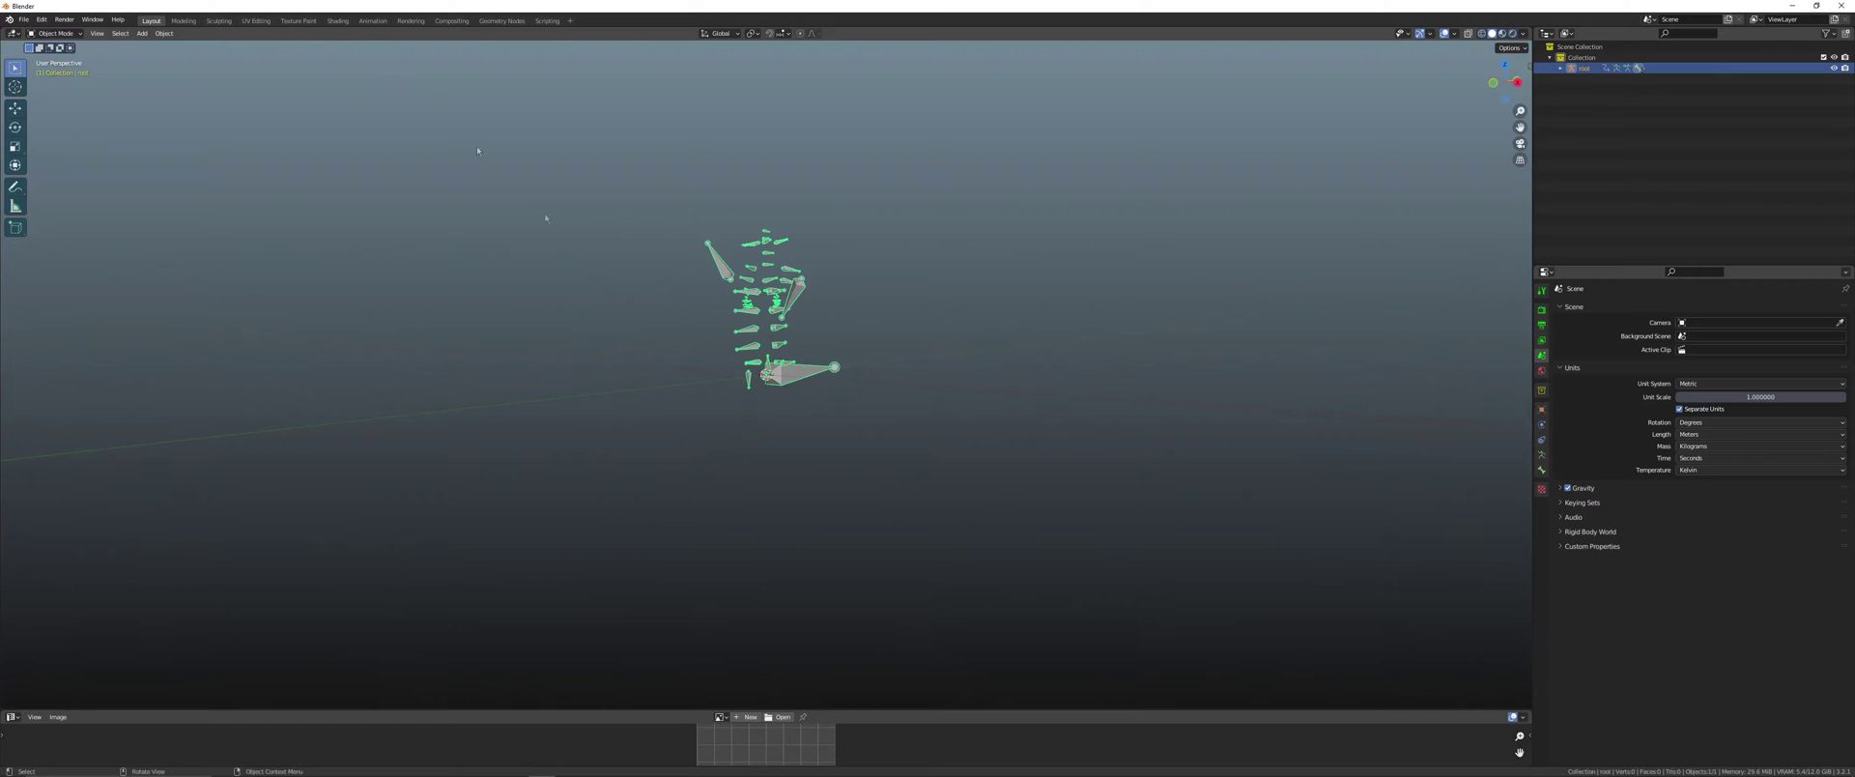
left_click(373, 21)
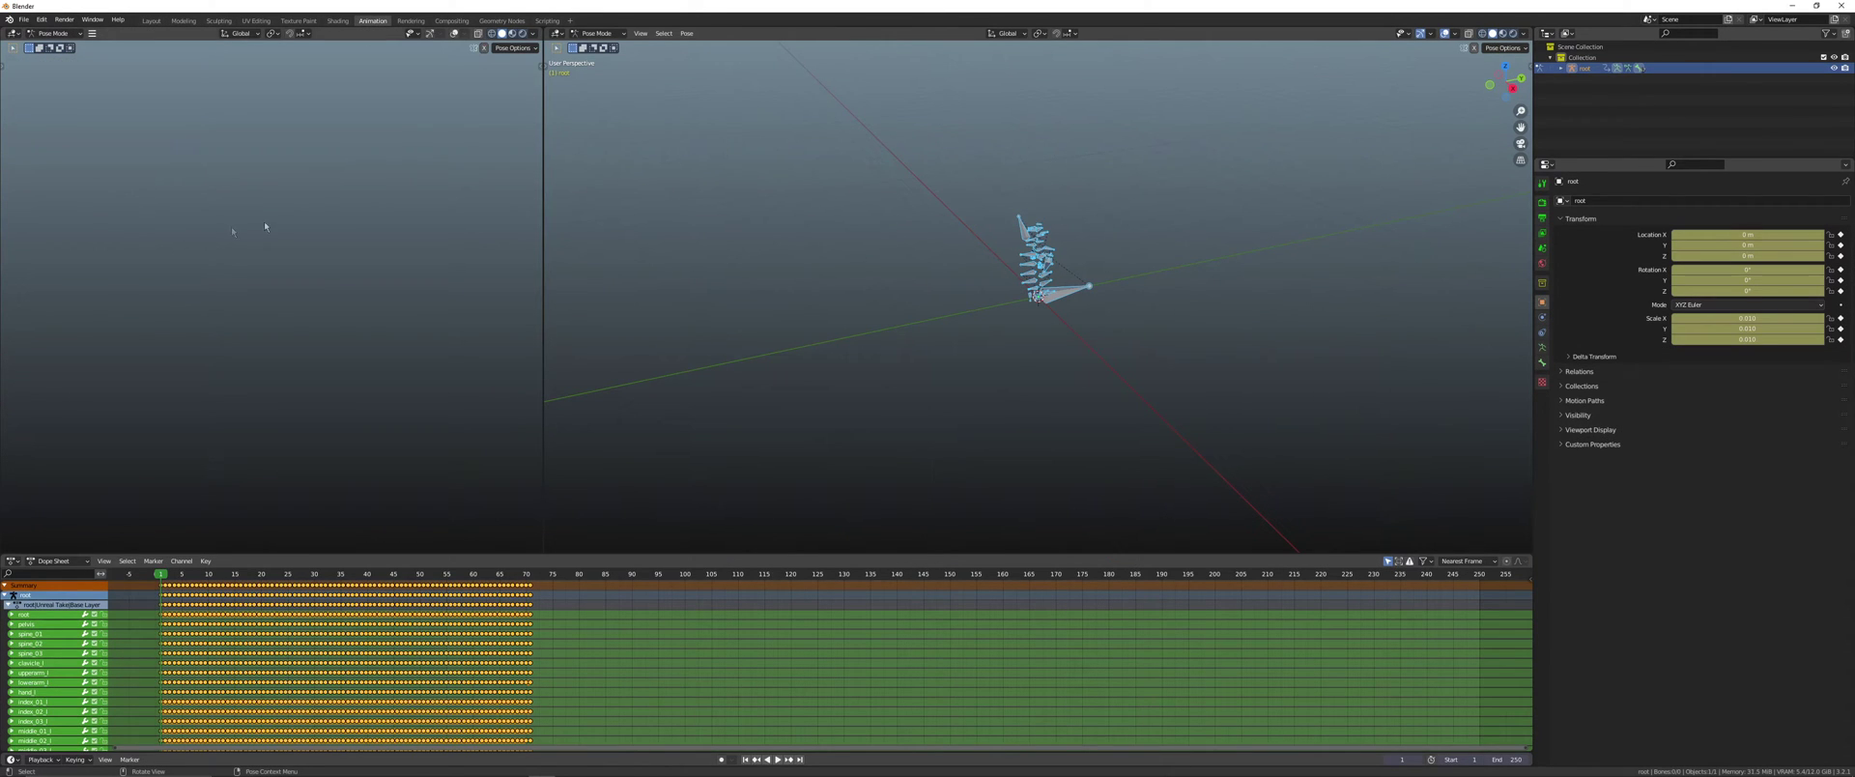
- Turn the left panel into the Nonlinear Animation editor
left_click(16, 35)
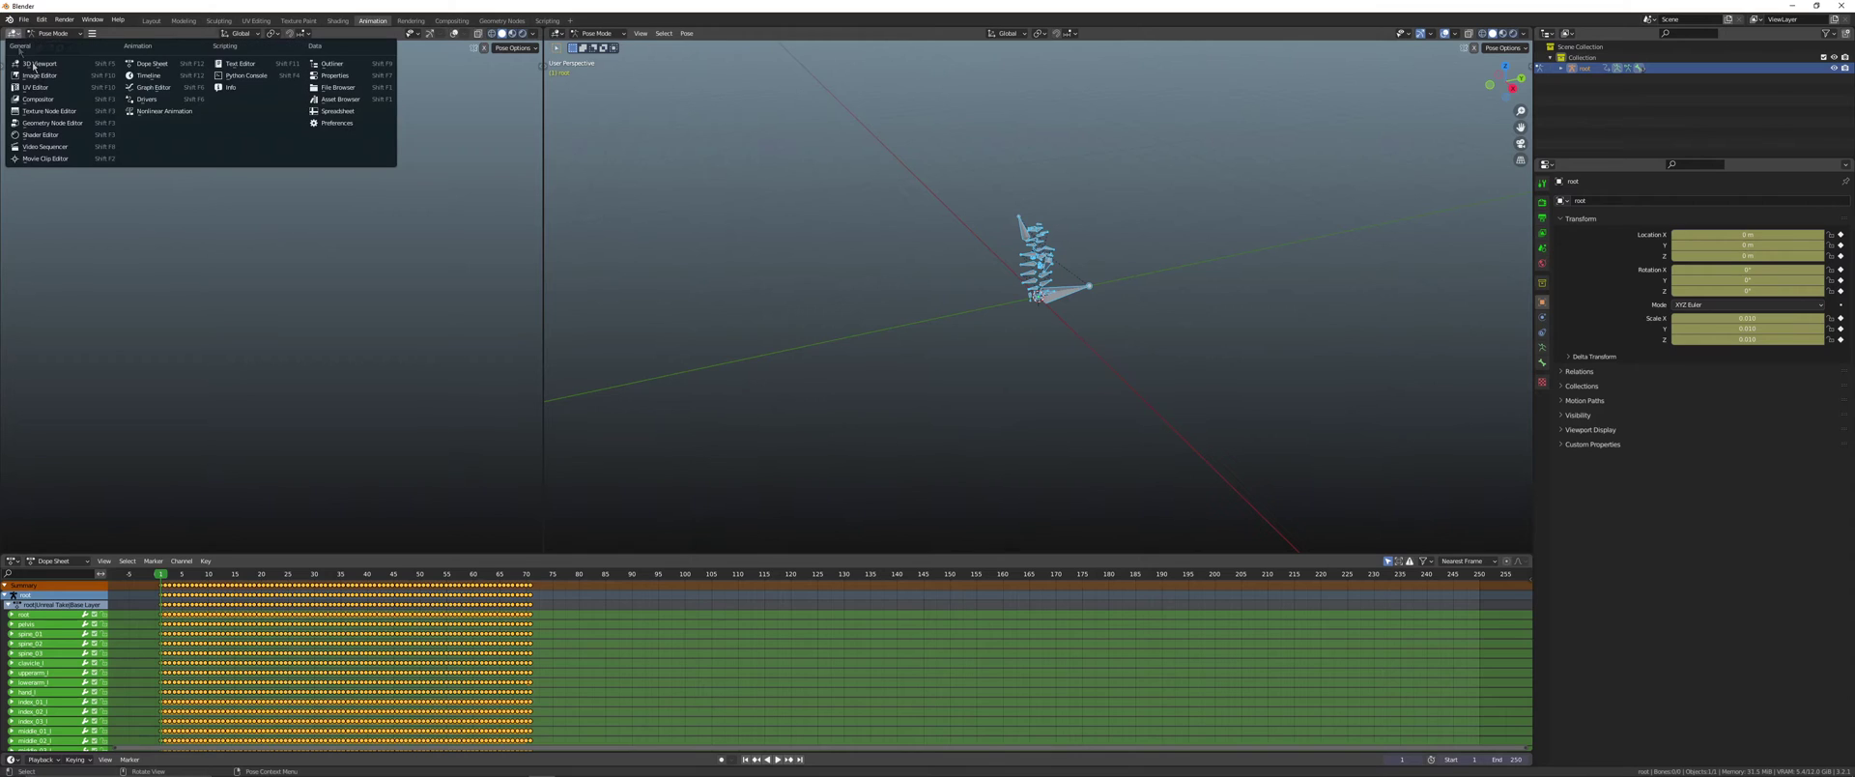
left_click(150, 112)
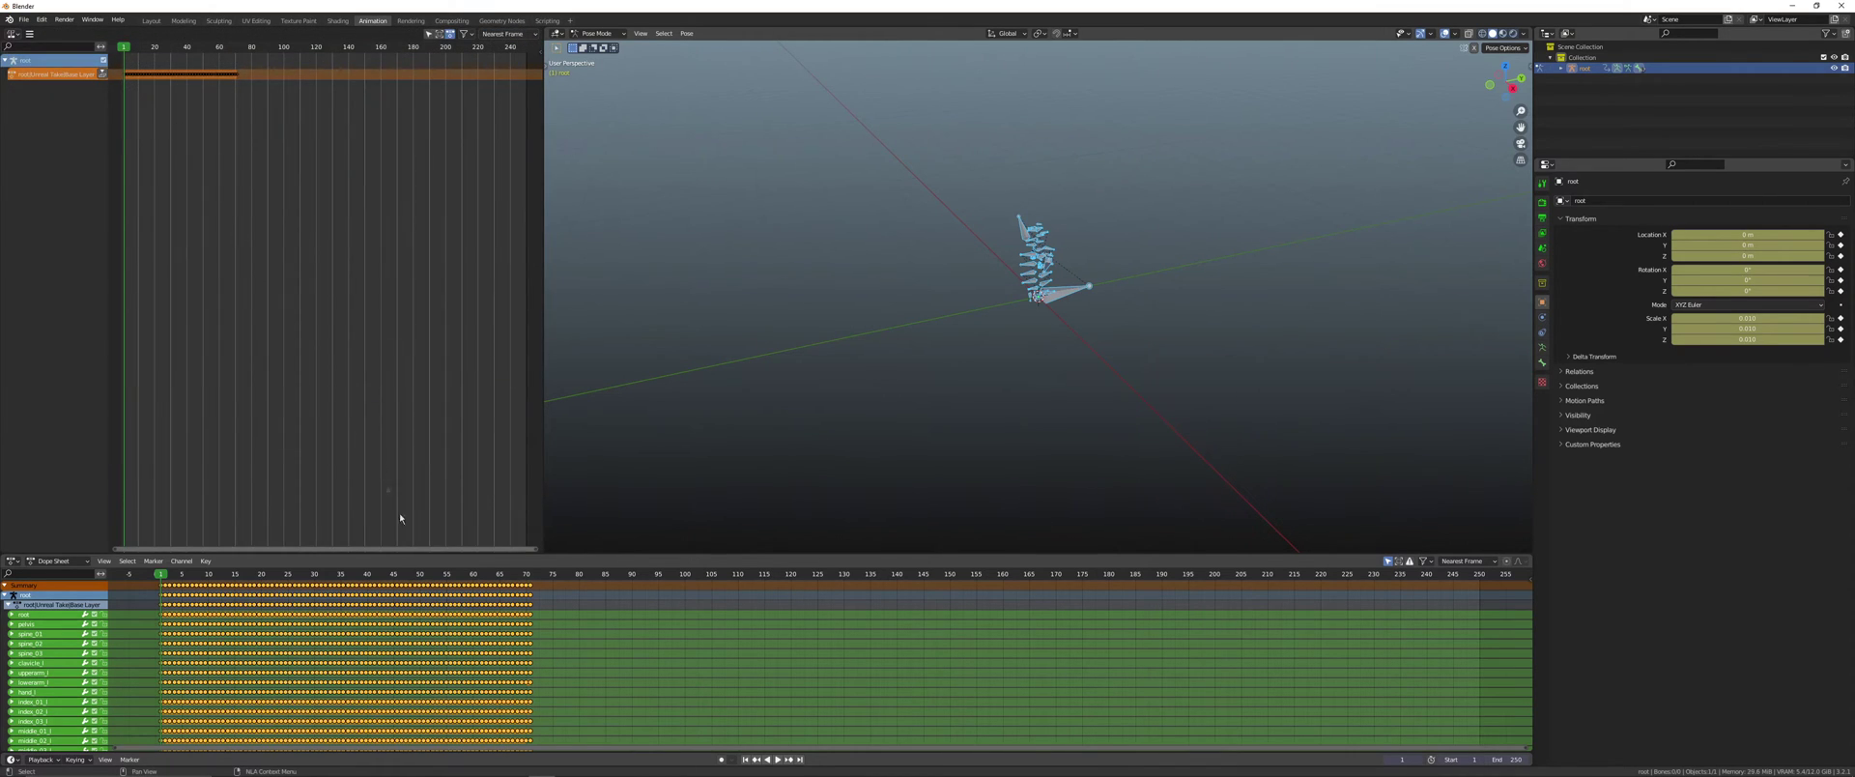
middle_click_drag(631, 641, 995, 662)
- Zoom the Dope Sheet in around frame 1 to inspect the Salute keyframe spacing
middle_click_drag(658, 636, 776, 637)
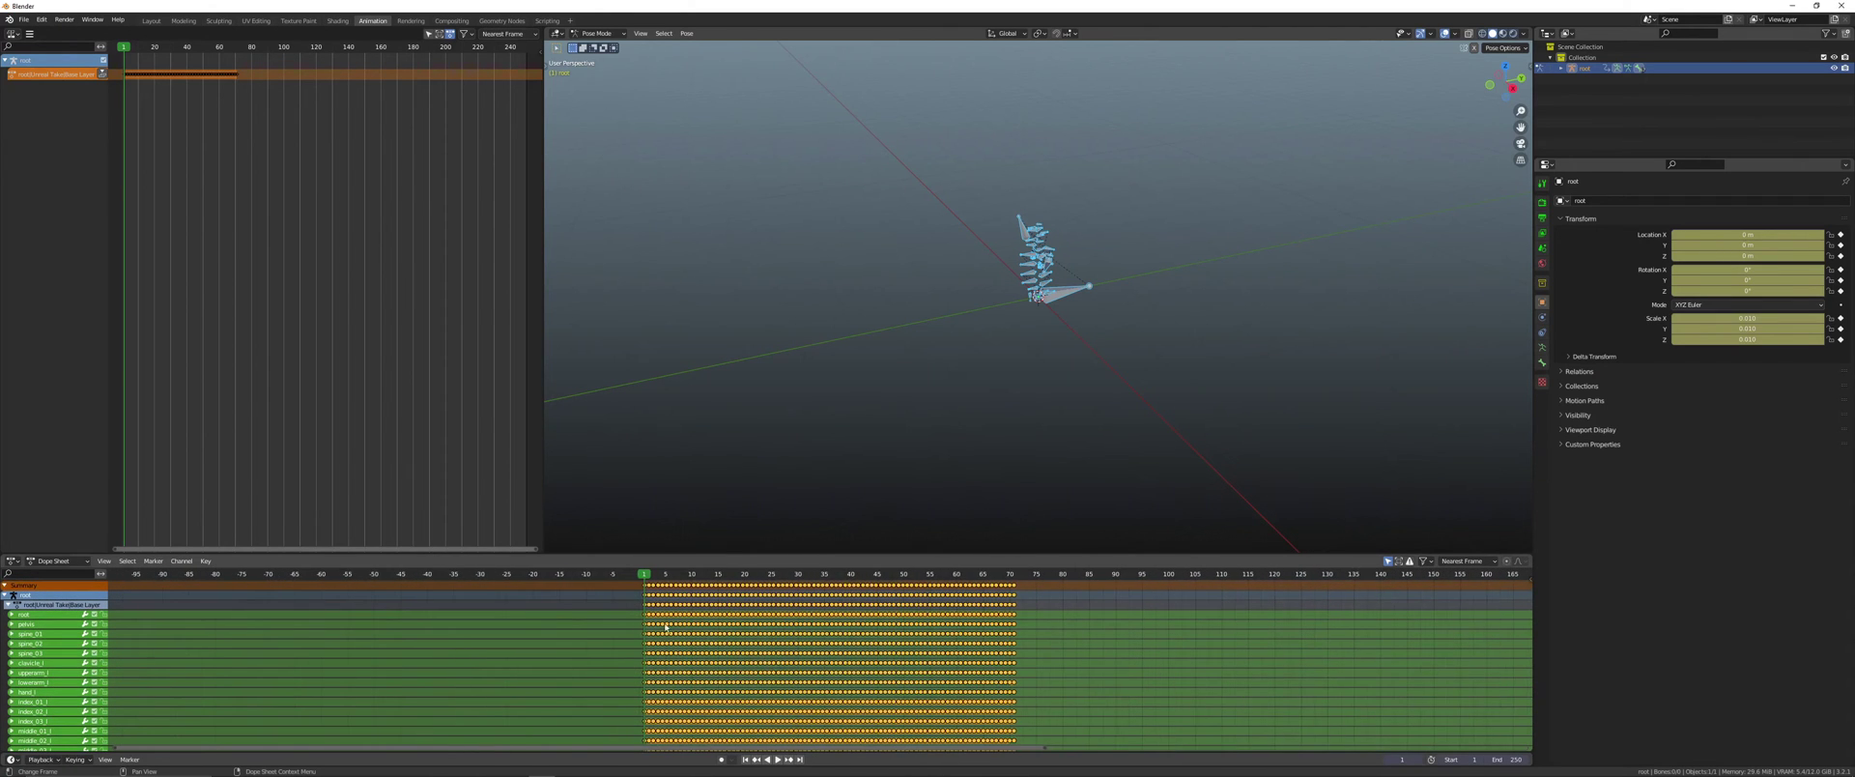
scroll(628, 609, "up", 3)
scroll(624, 608, "up", 2)
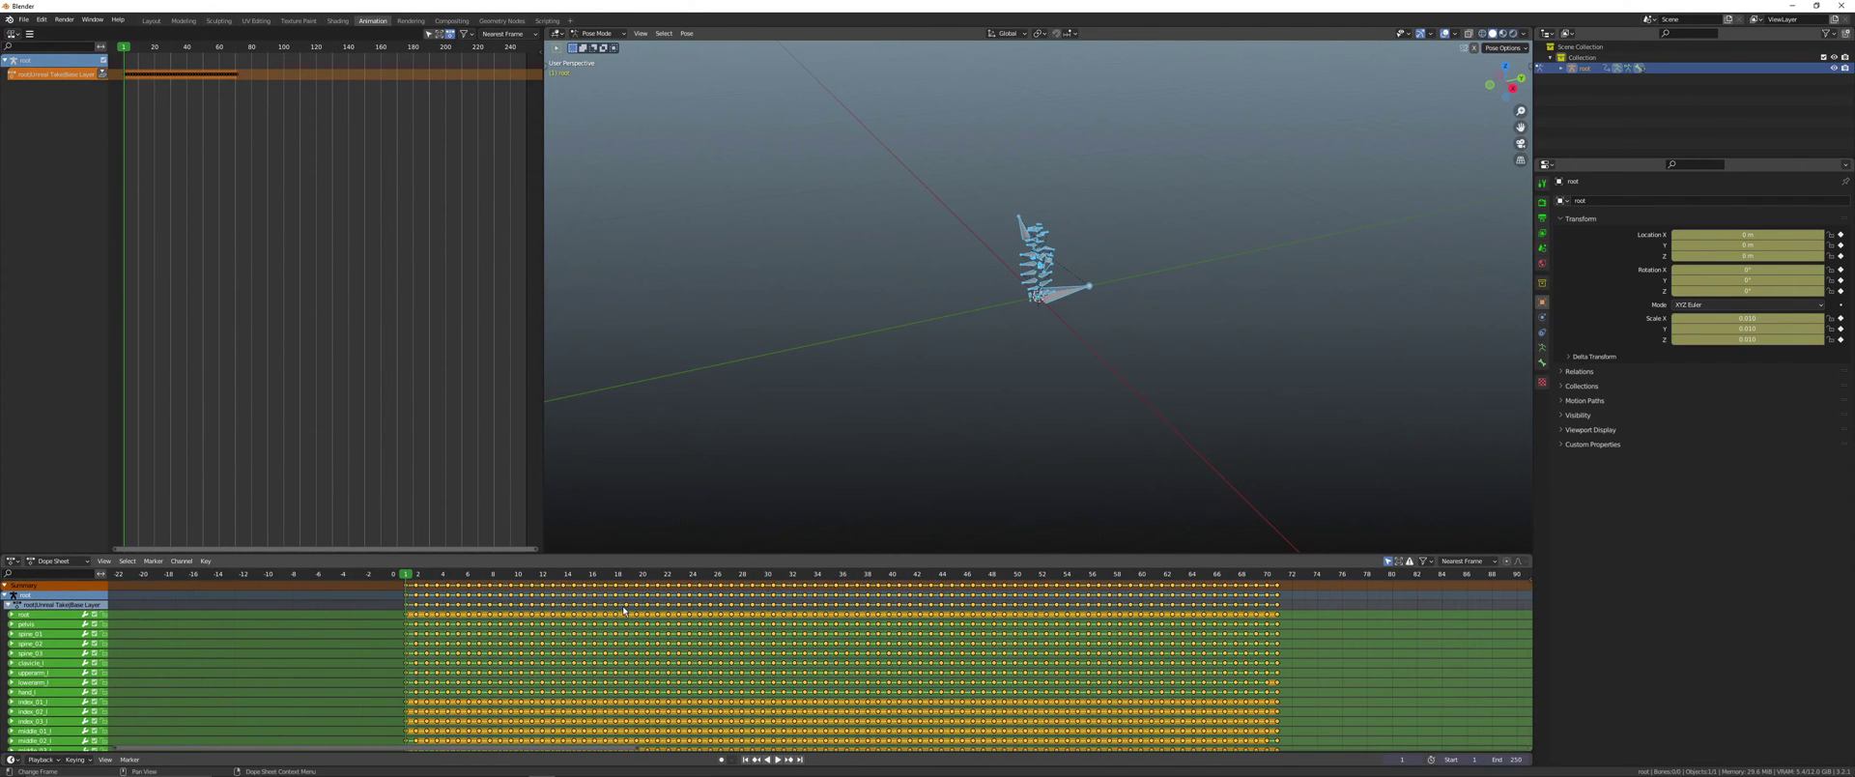
key("KP_0")
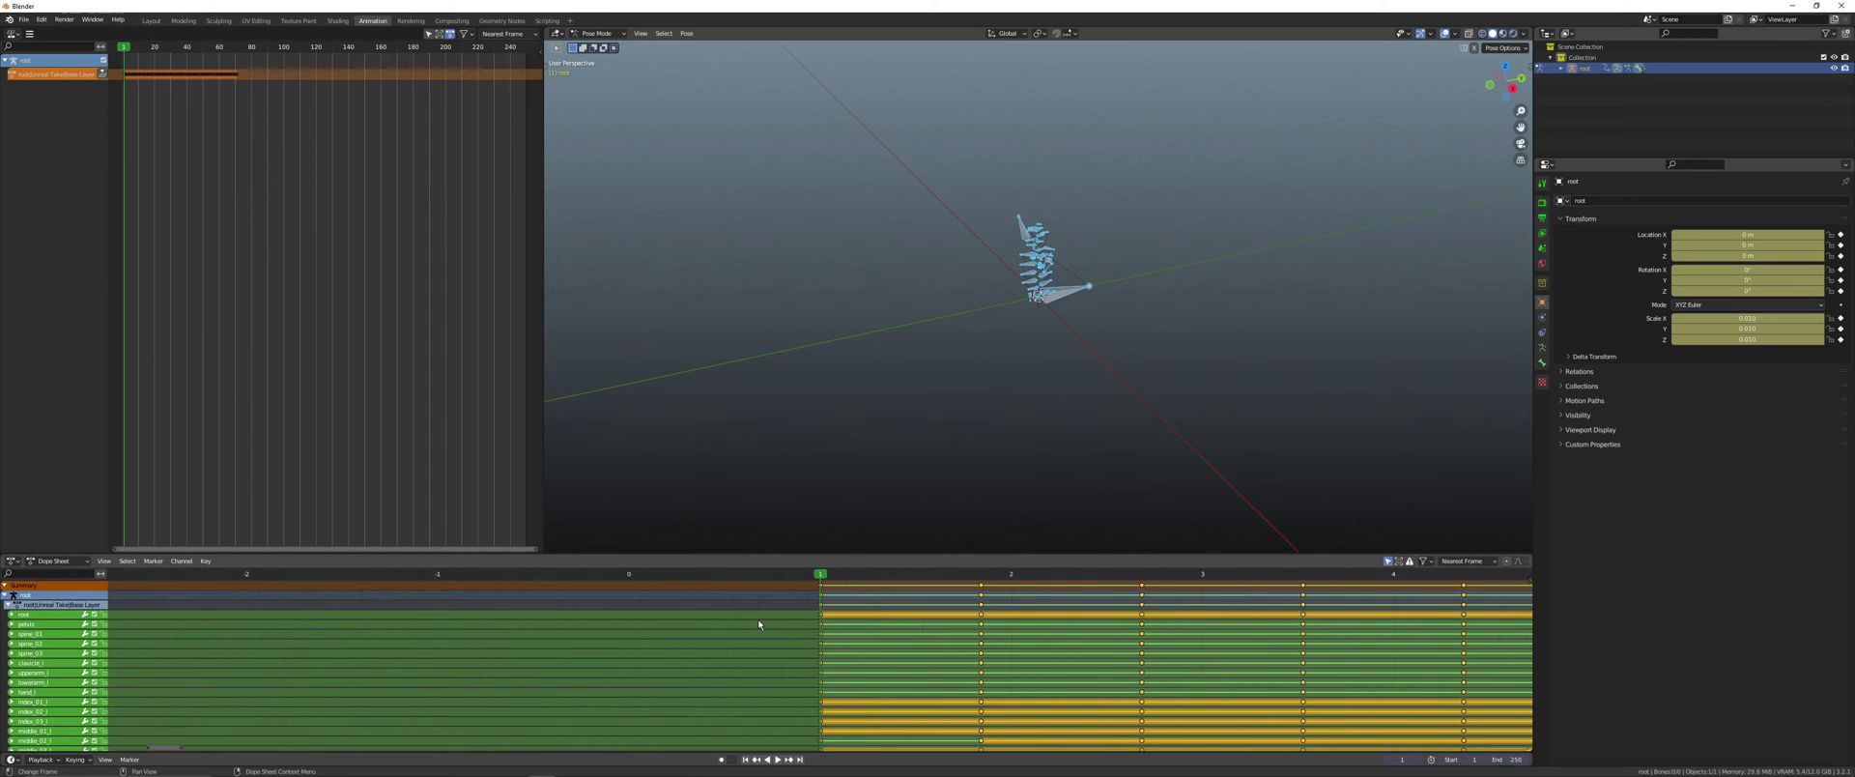
middle_click_drag(758, 624, 796, 658, "ctrl")
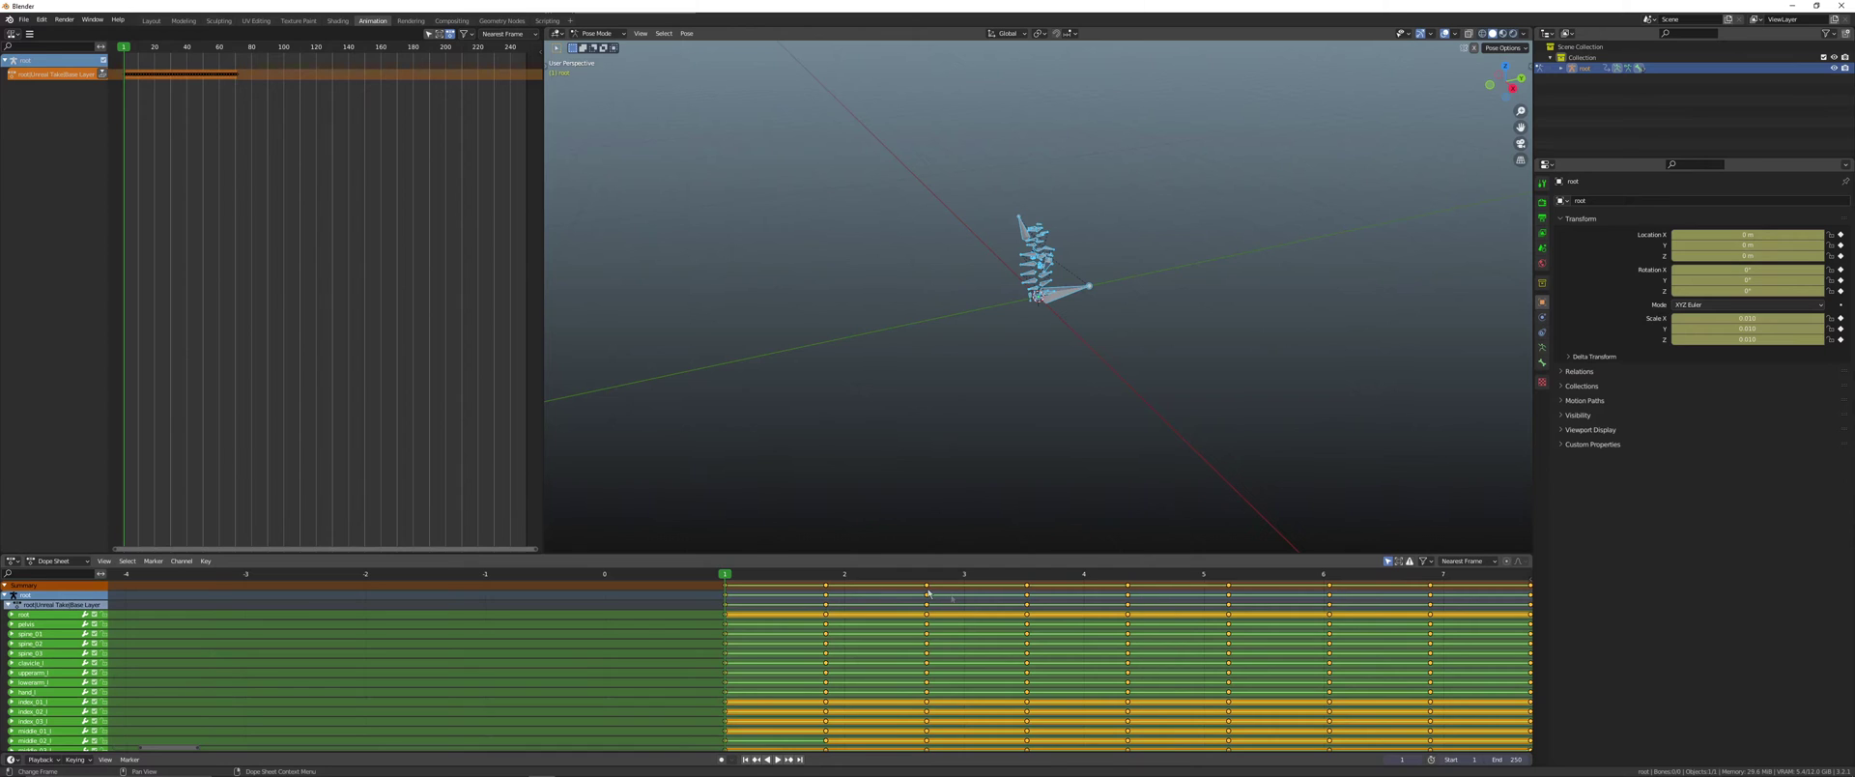
middle_click_drag(848, 595, 705, 645)
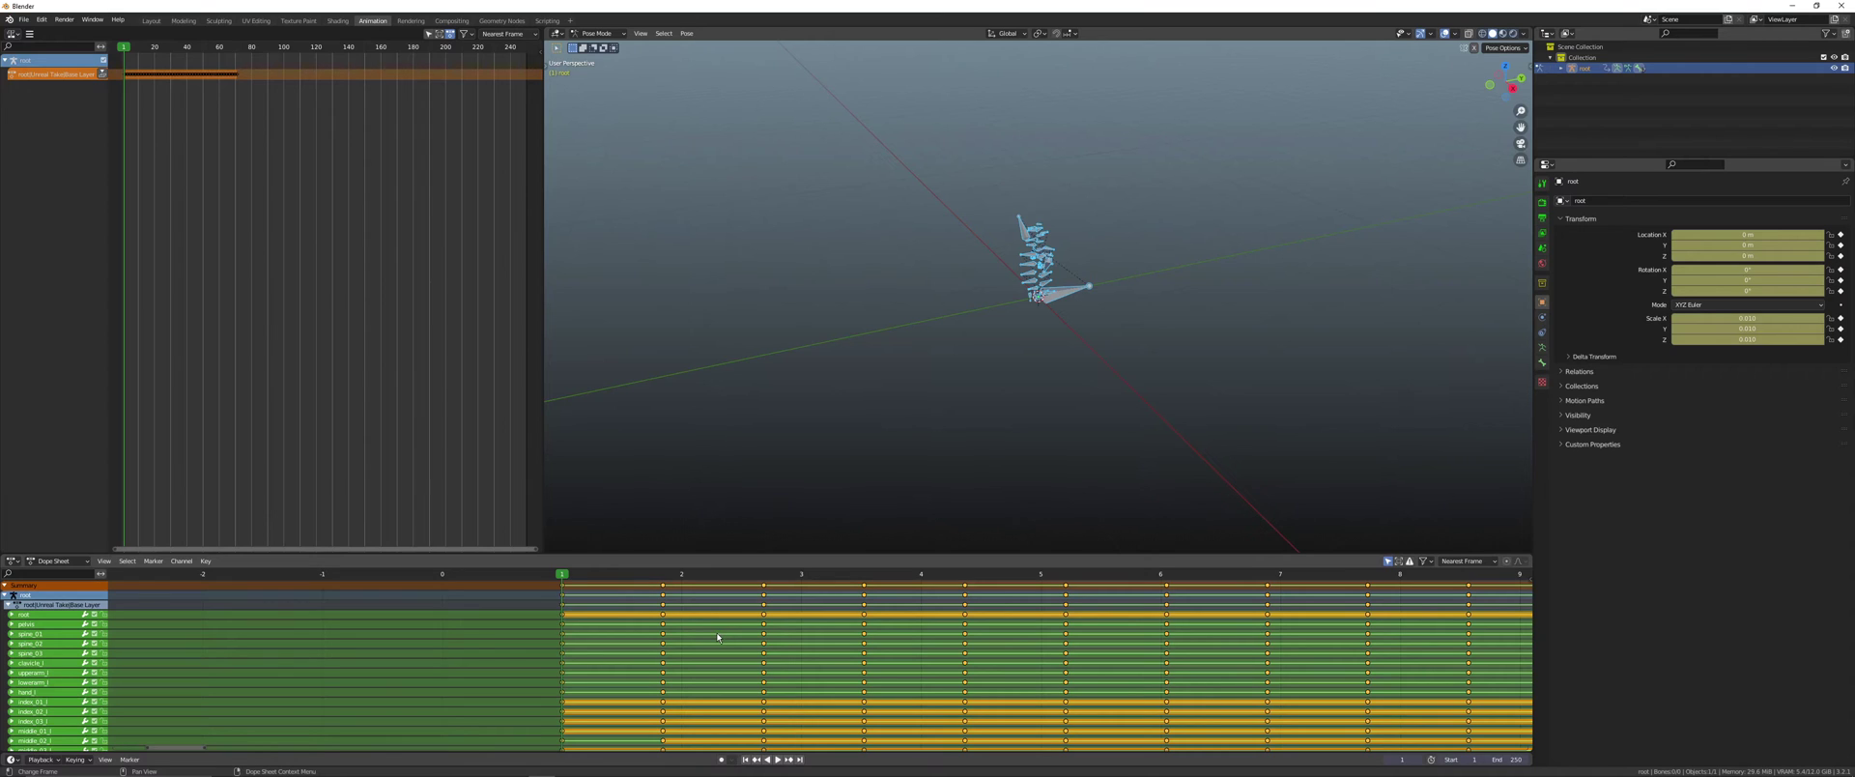
key("g")
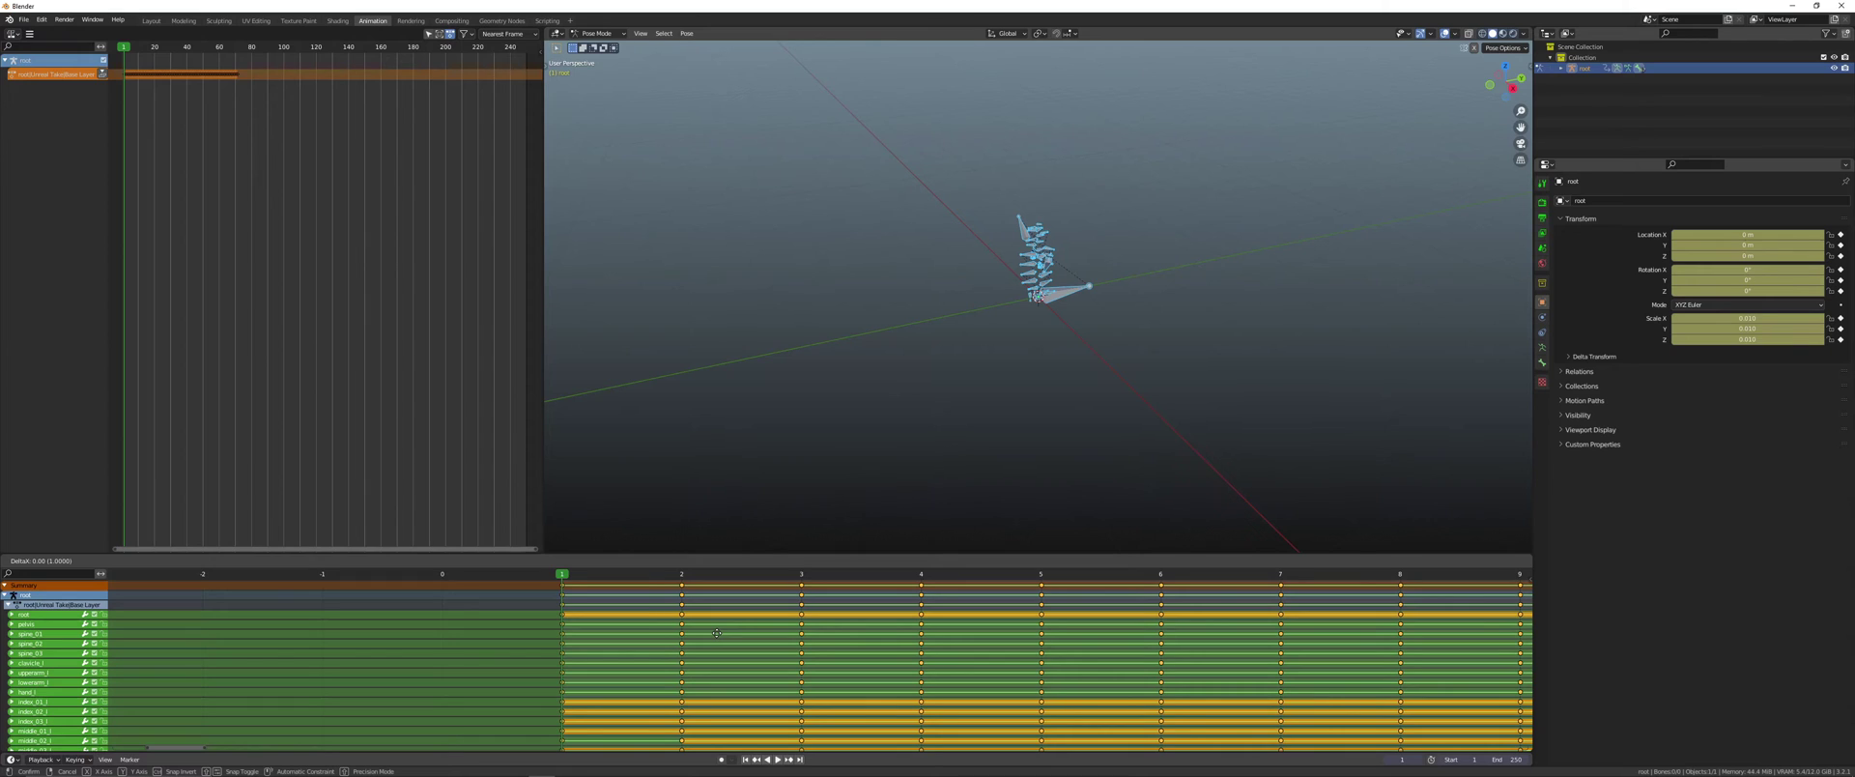
- Shift all Salute keyframes back one frame so they start at frame 0
left_click(717, 633)
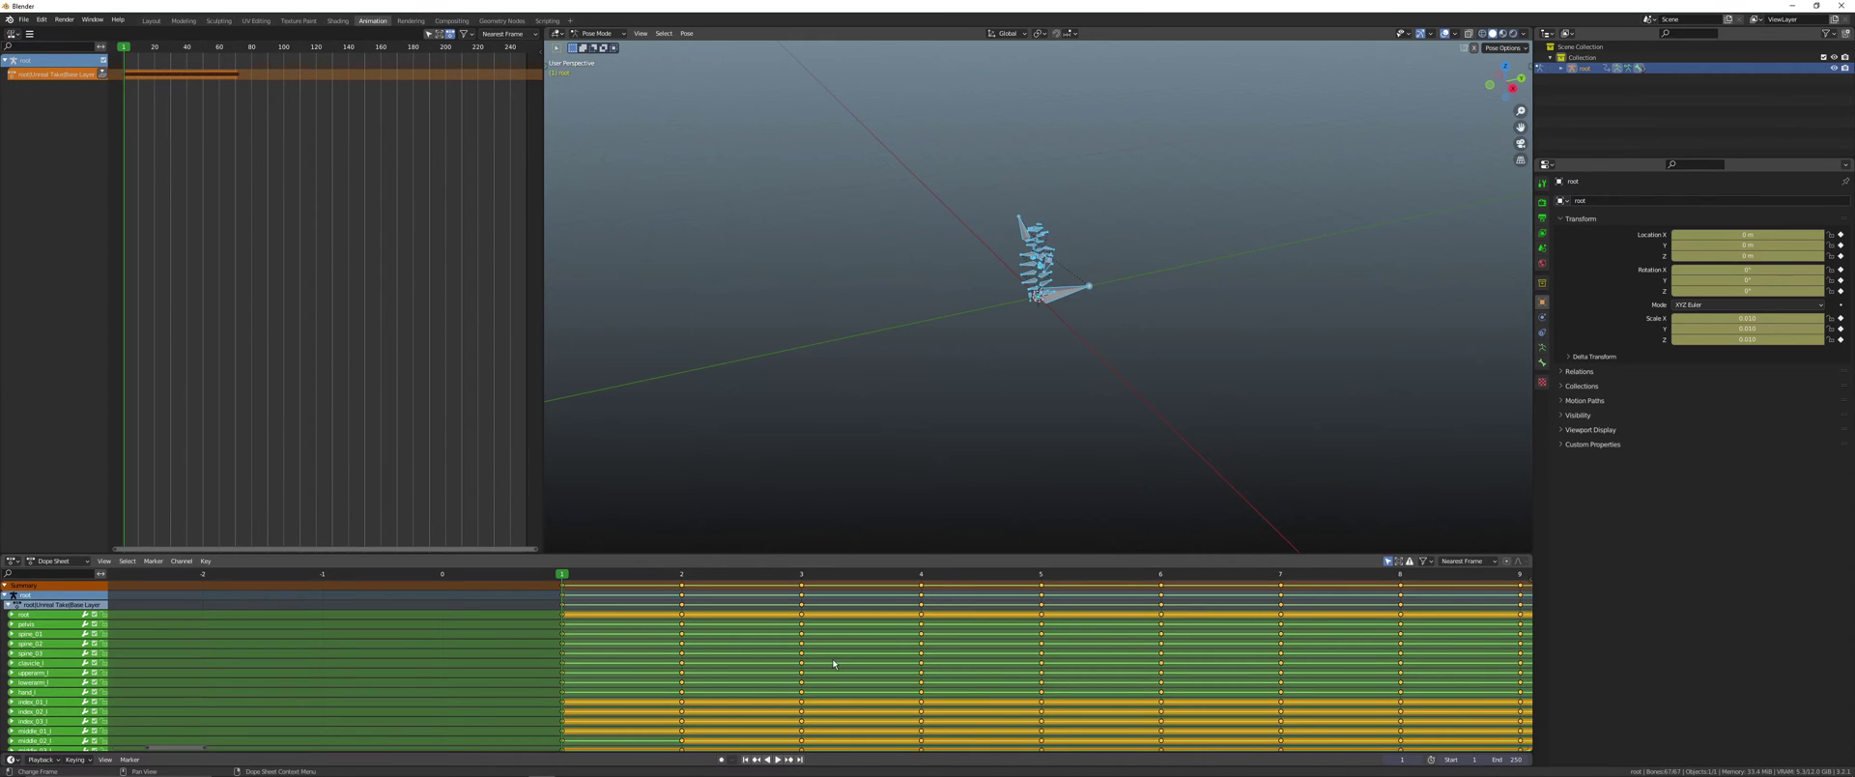
key("g")
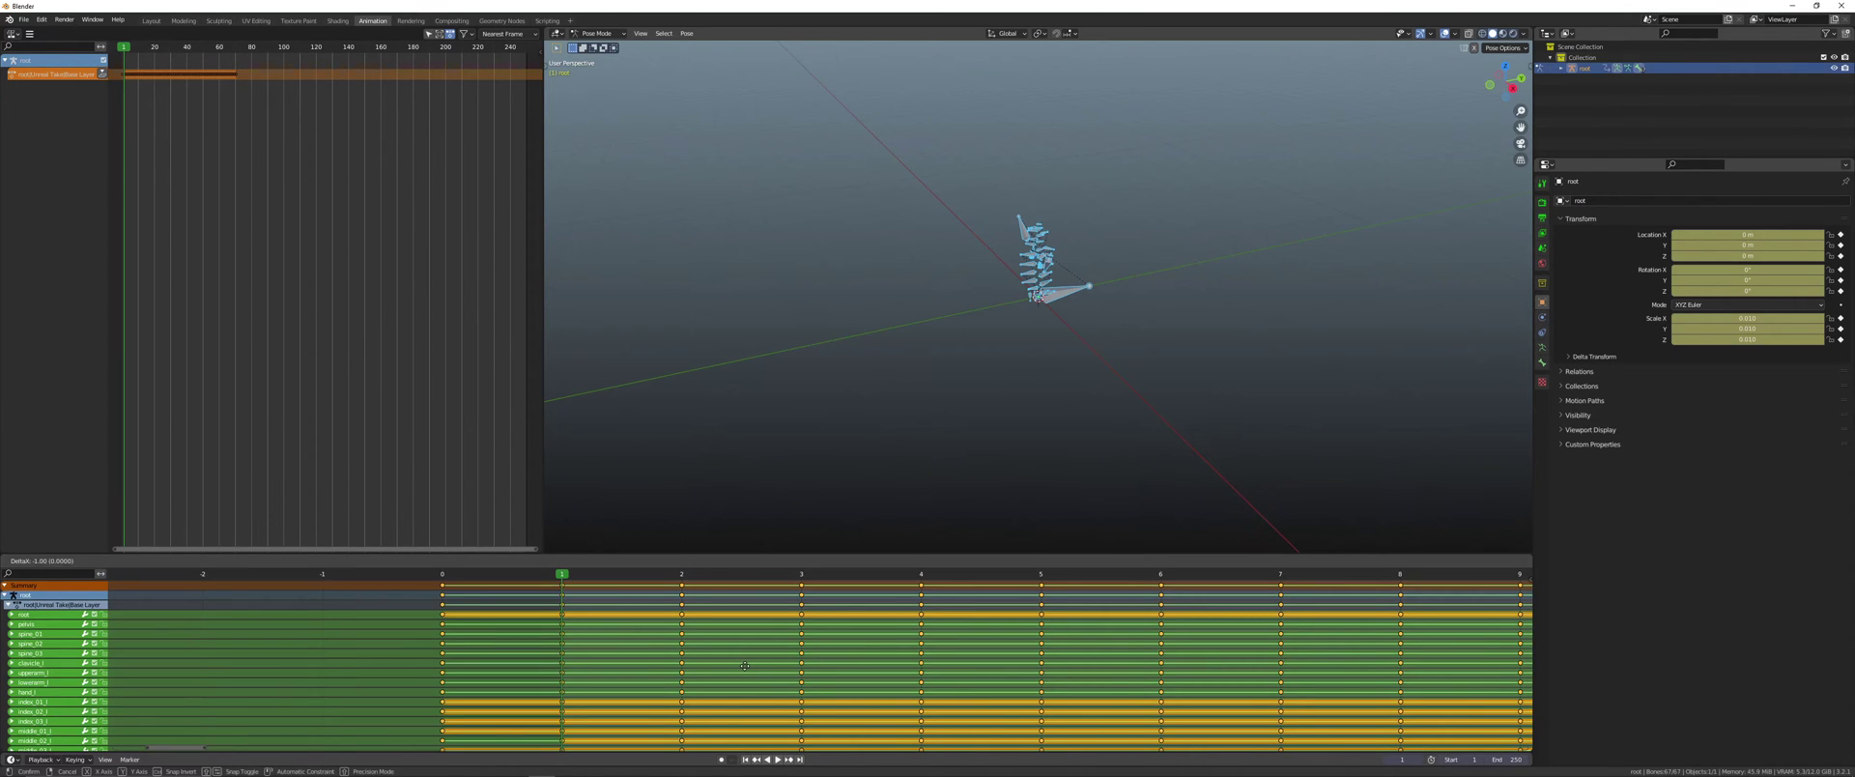
left_click(745, 665)
scroll(445, 607, "up", 5, "ctrl")
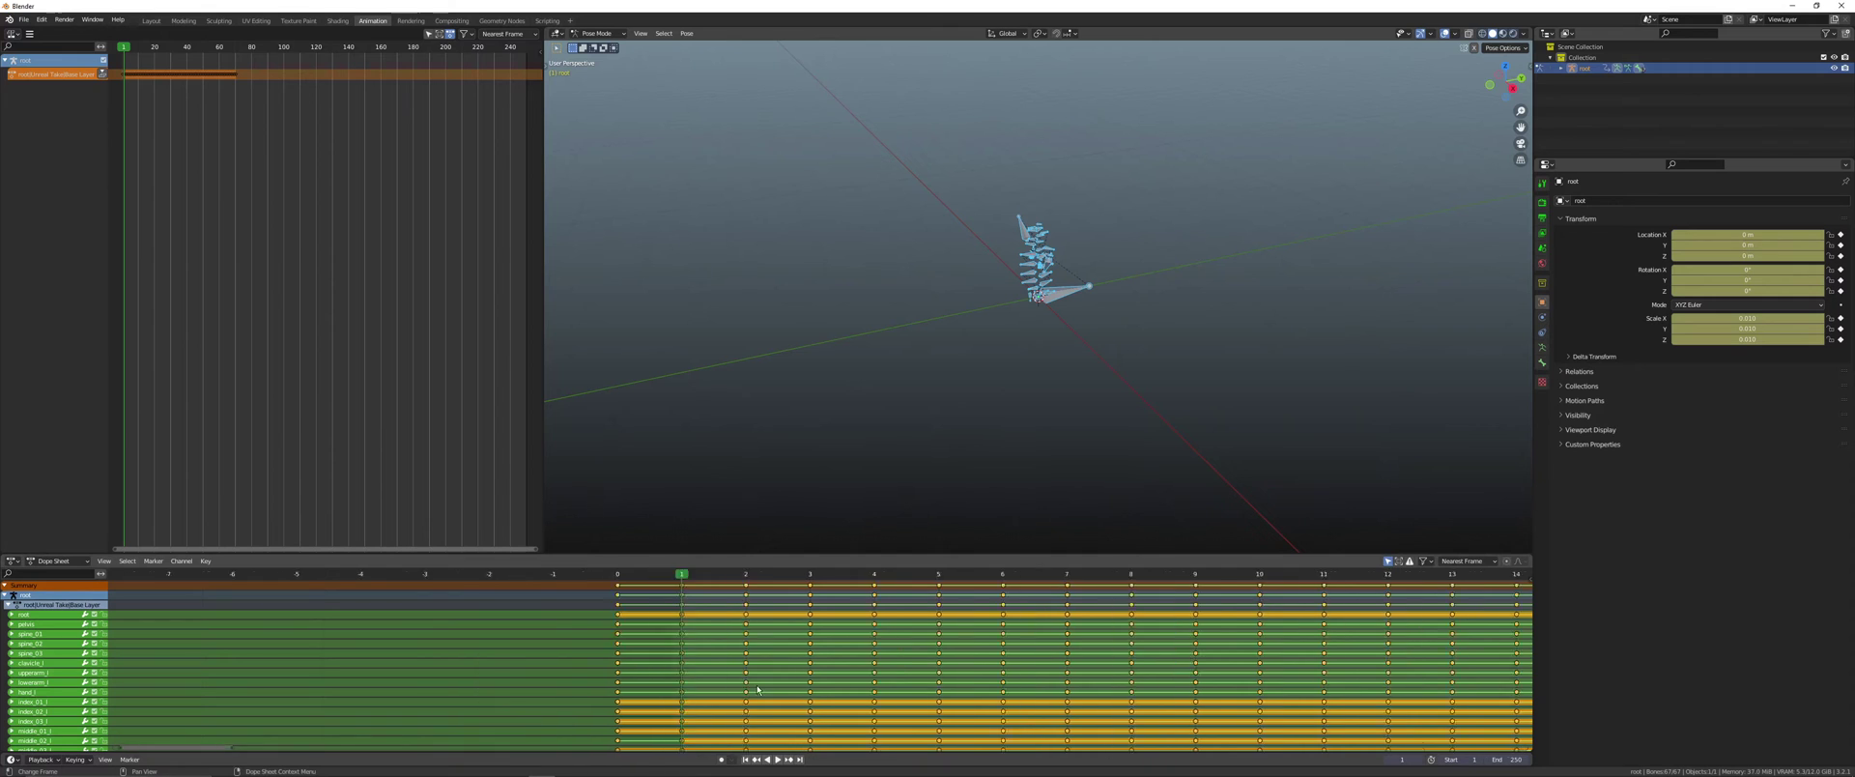
scroll(580, 667, "down", 8)
scroll(696, 710, "down", 4, "ctrl")
scroll(734, 699, "down", 2, "ctrl")
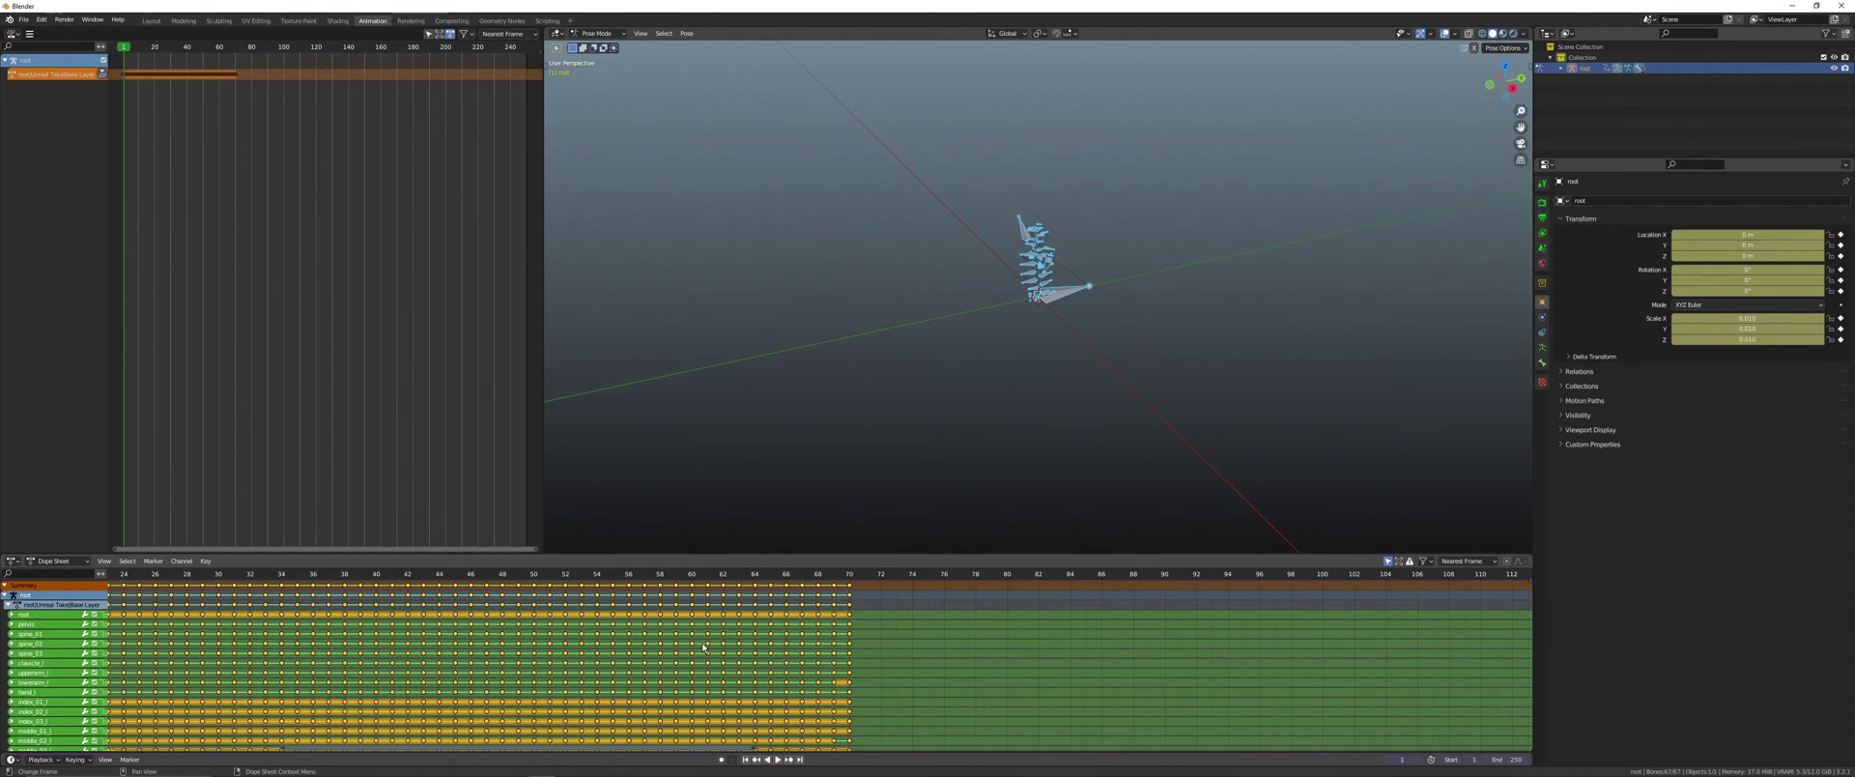
scroll(894, 594, "up", 4)
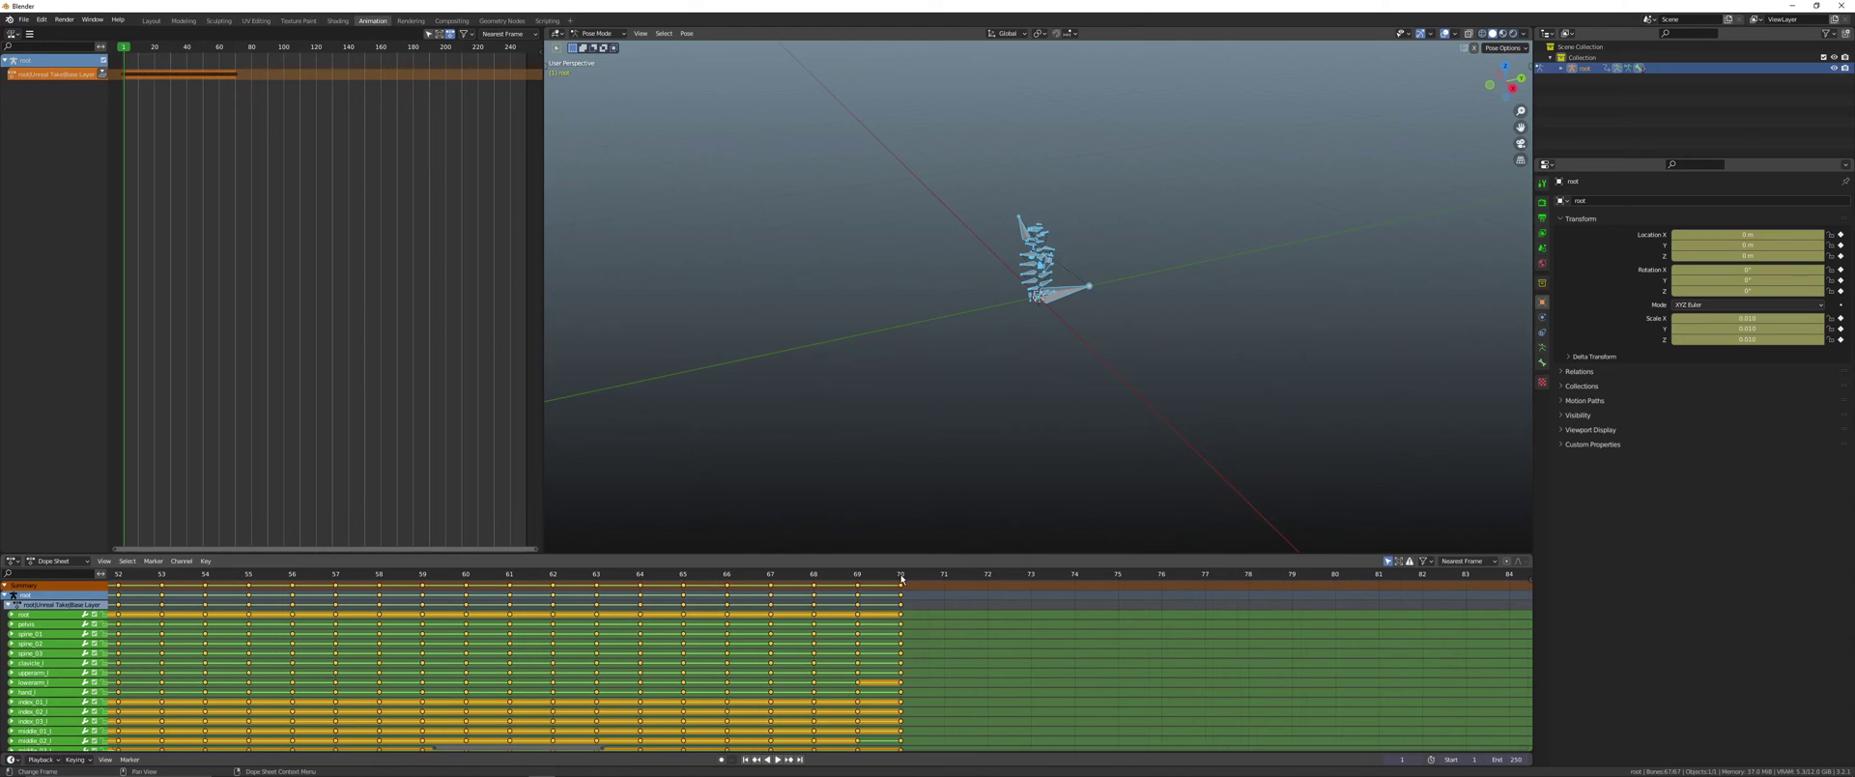
- Set the scene's End frame to 70 to match the last key
left_click(901, 577)
left_click(1508, 758)
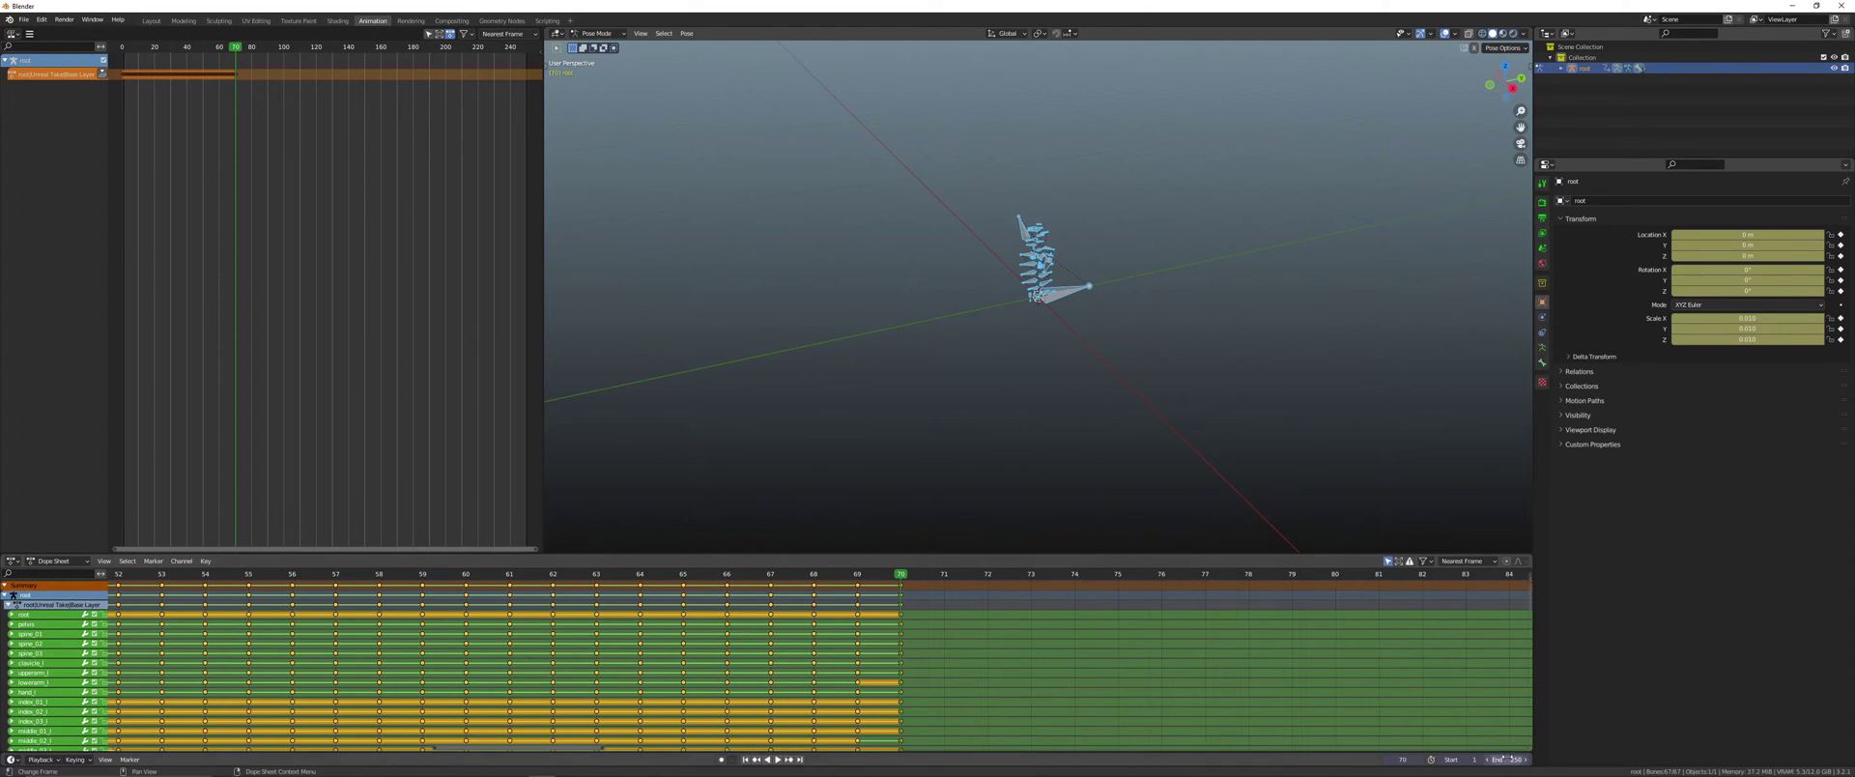
type("70")
key("Return")
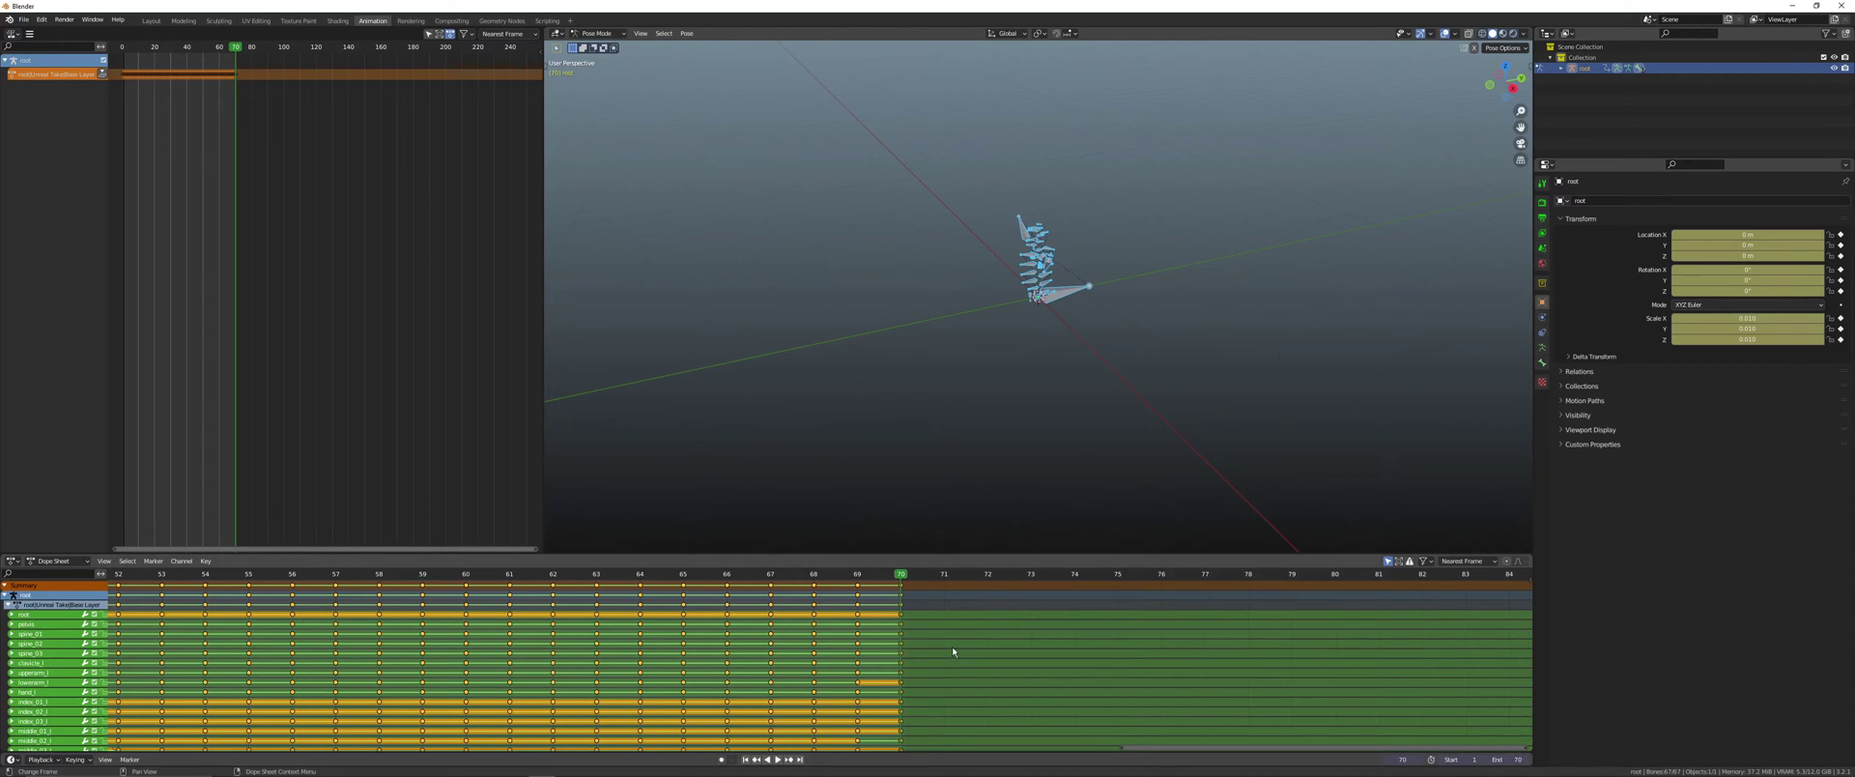
- Change the Frame Rate in Output Properties from 25 fps to 30 fps
left_click(1542, 248)
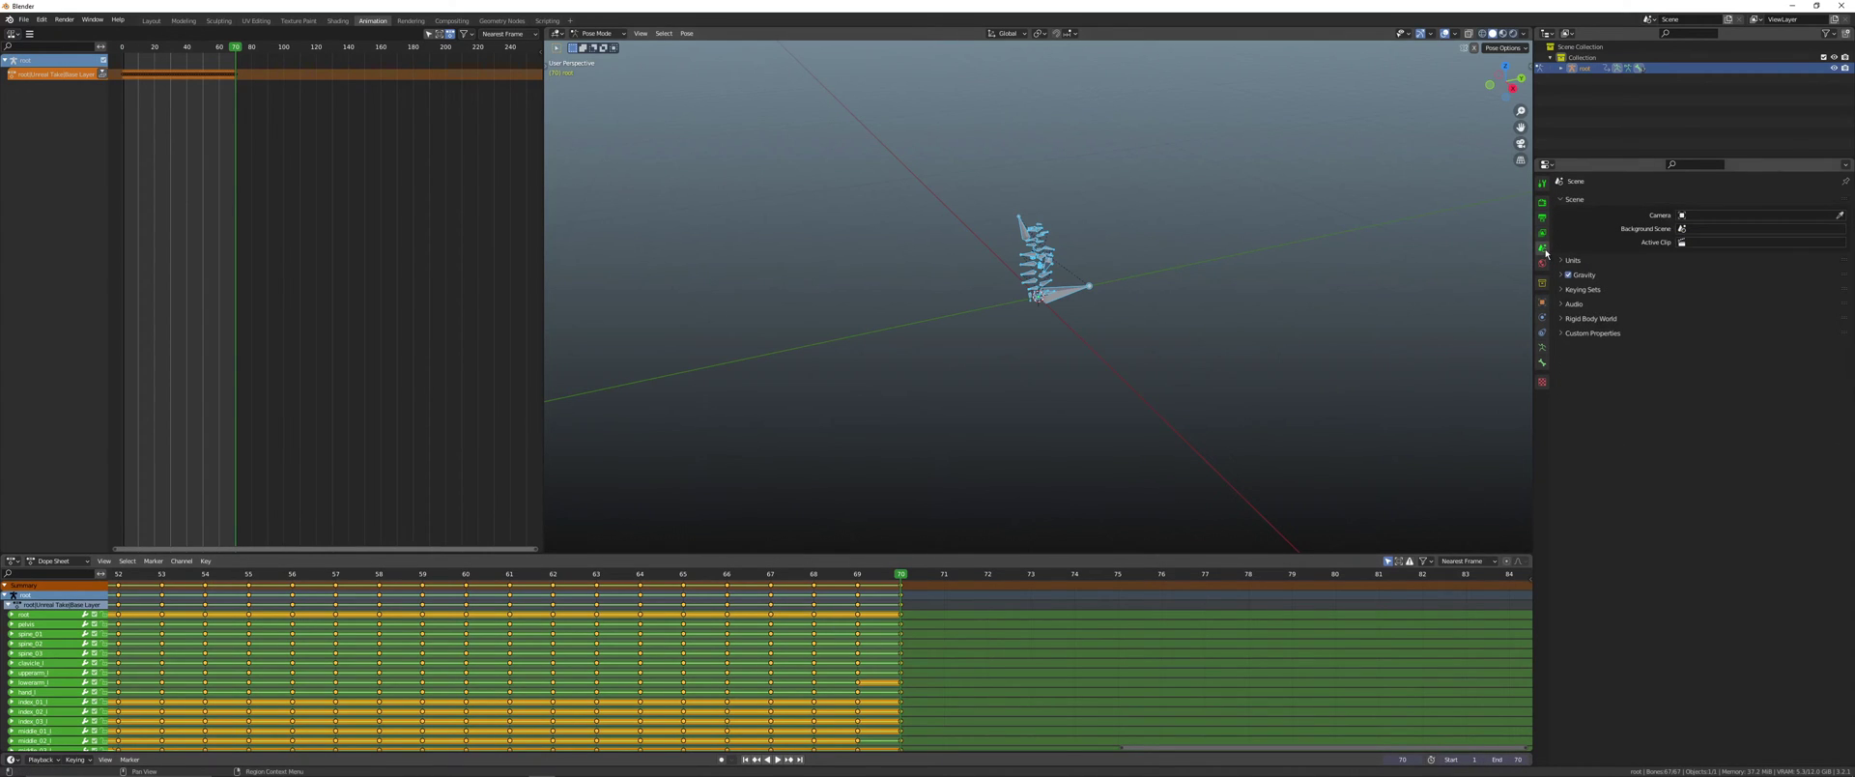
left_click(1543, 218)
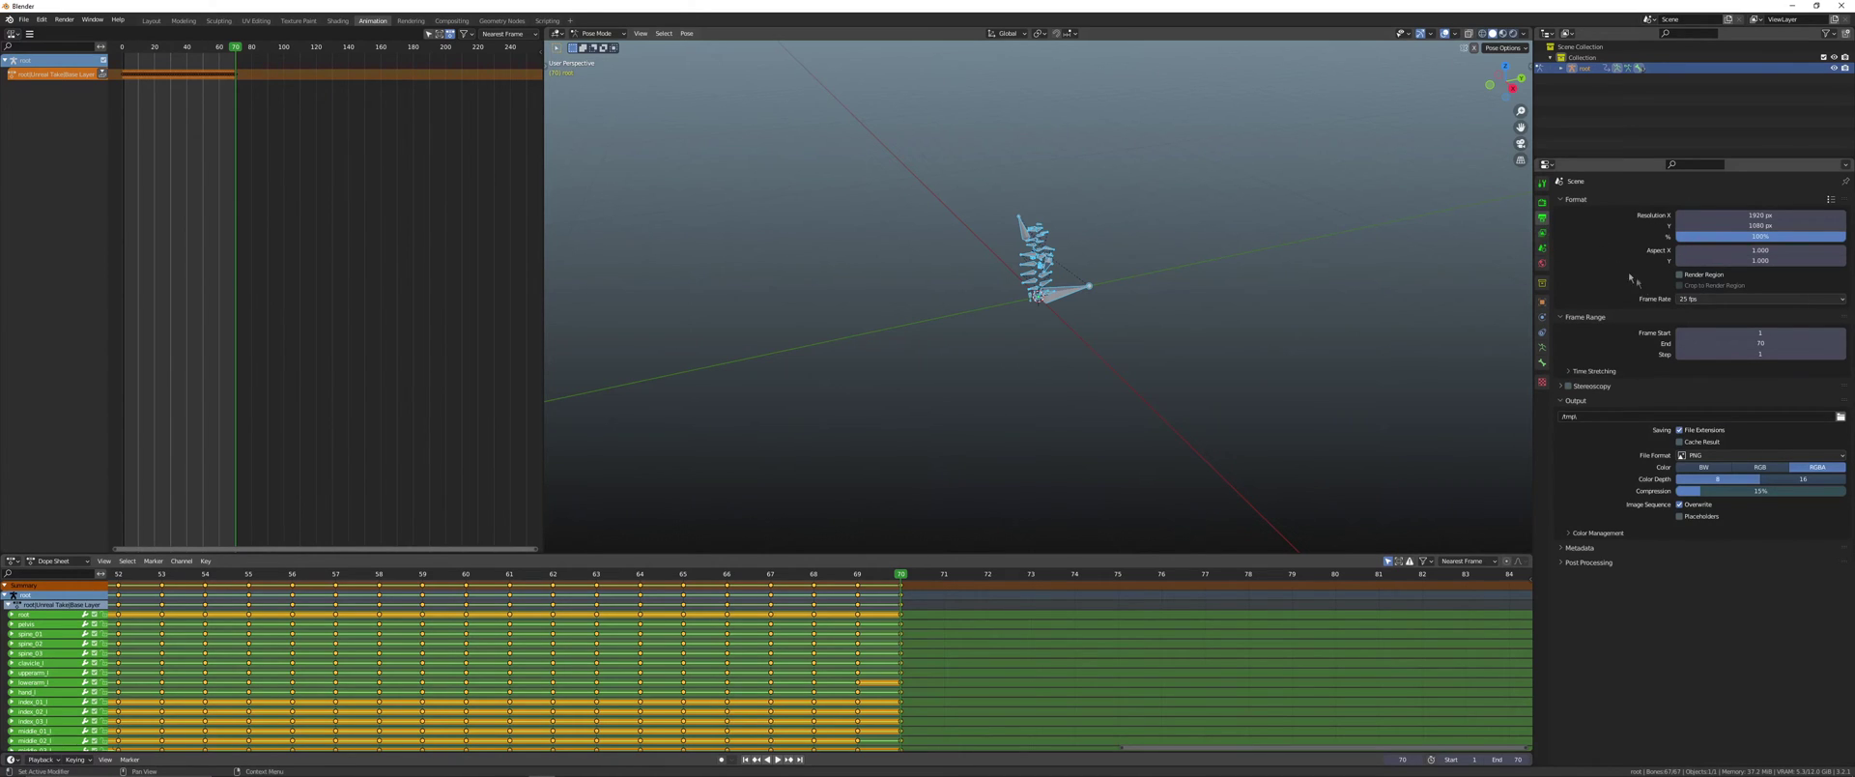
left_click(1686, 299)
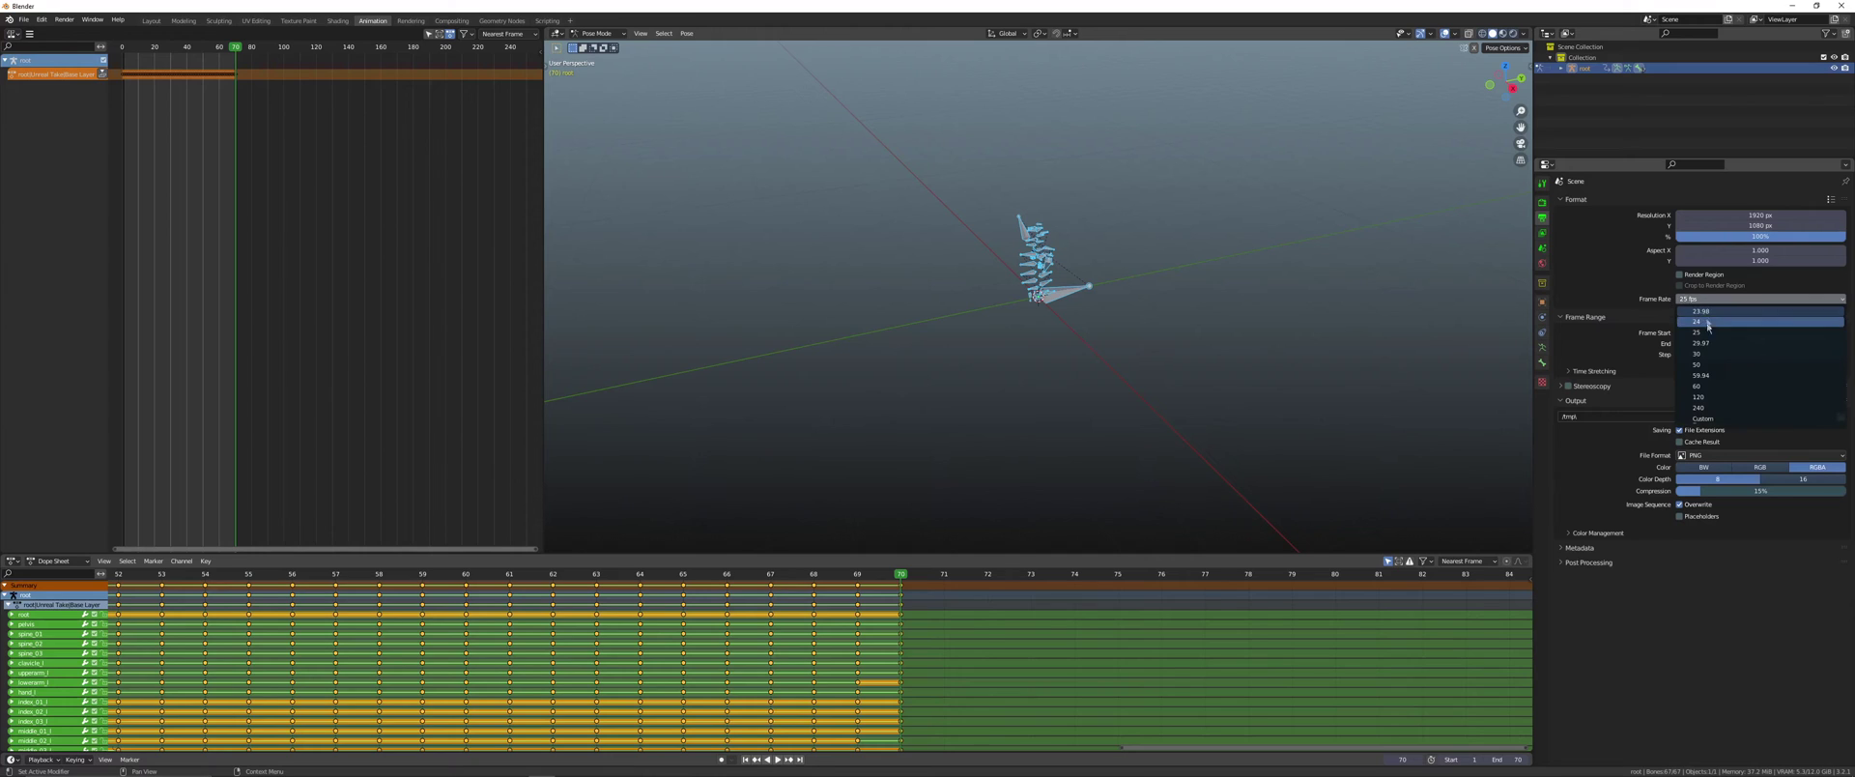
left_click(1707, 355)
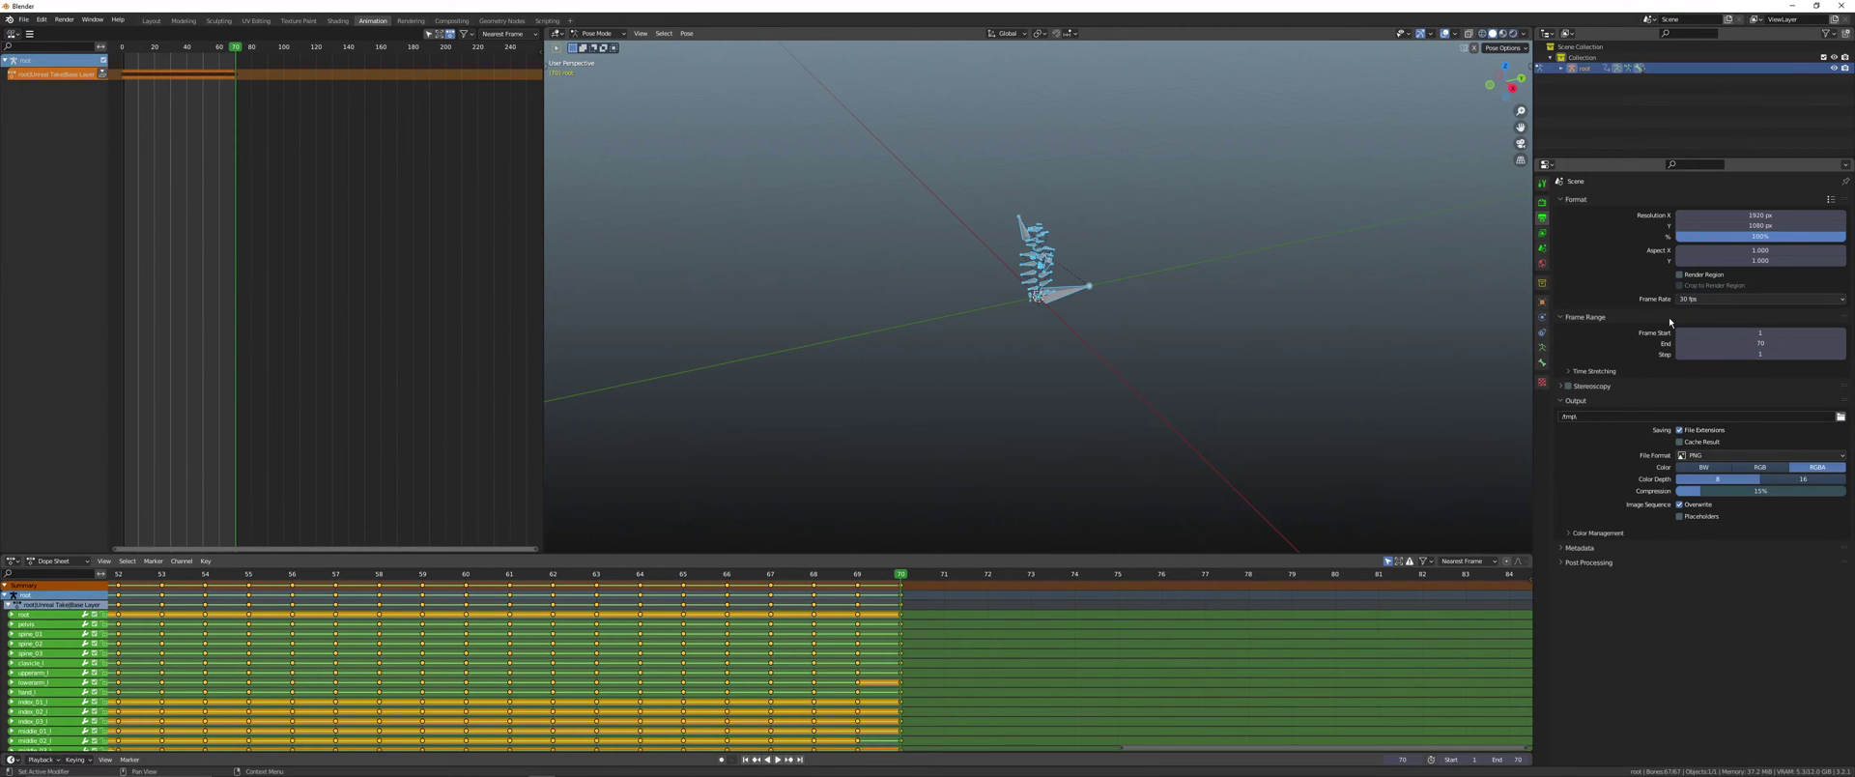
middle_click_drag(989, 389, 1022, 378)
scroll(1023, 369, "up", 3)
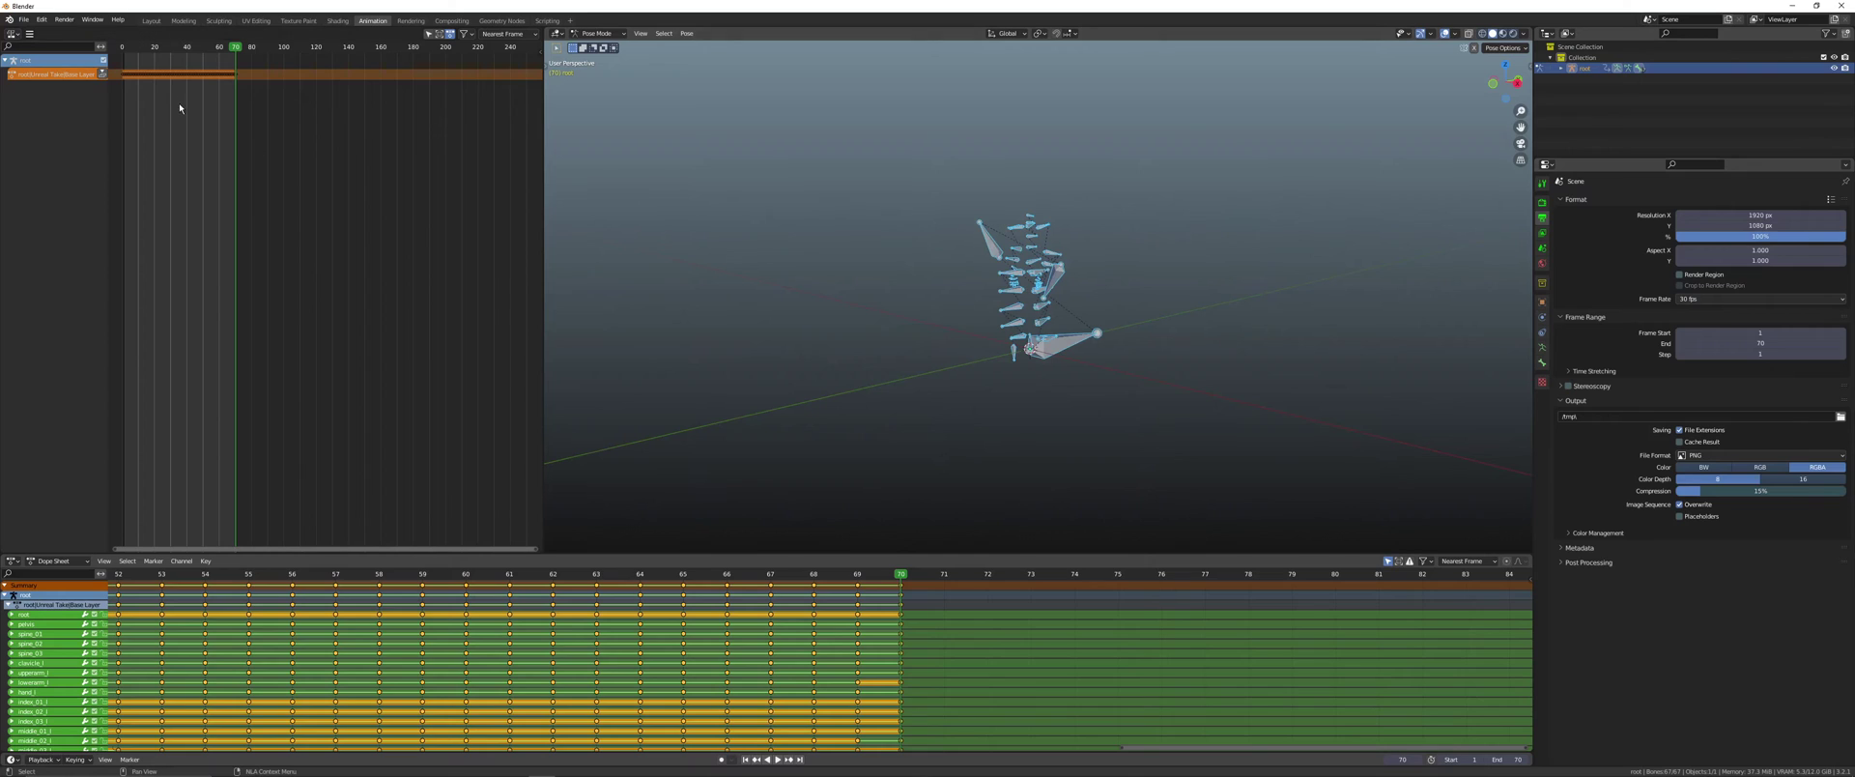
- Push the current action down into an NLA track and switch to the Action Editor
left_click(101, 74)
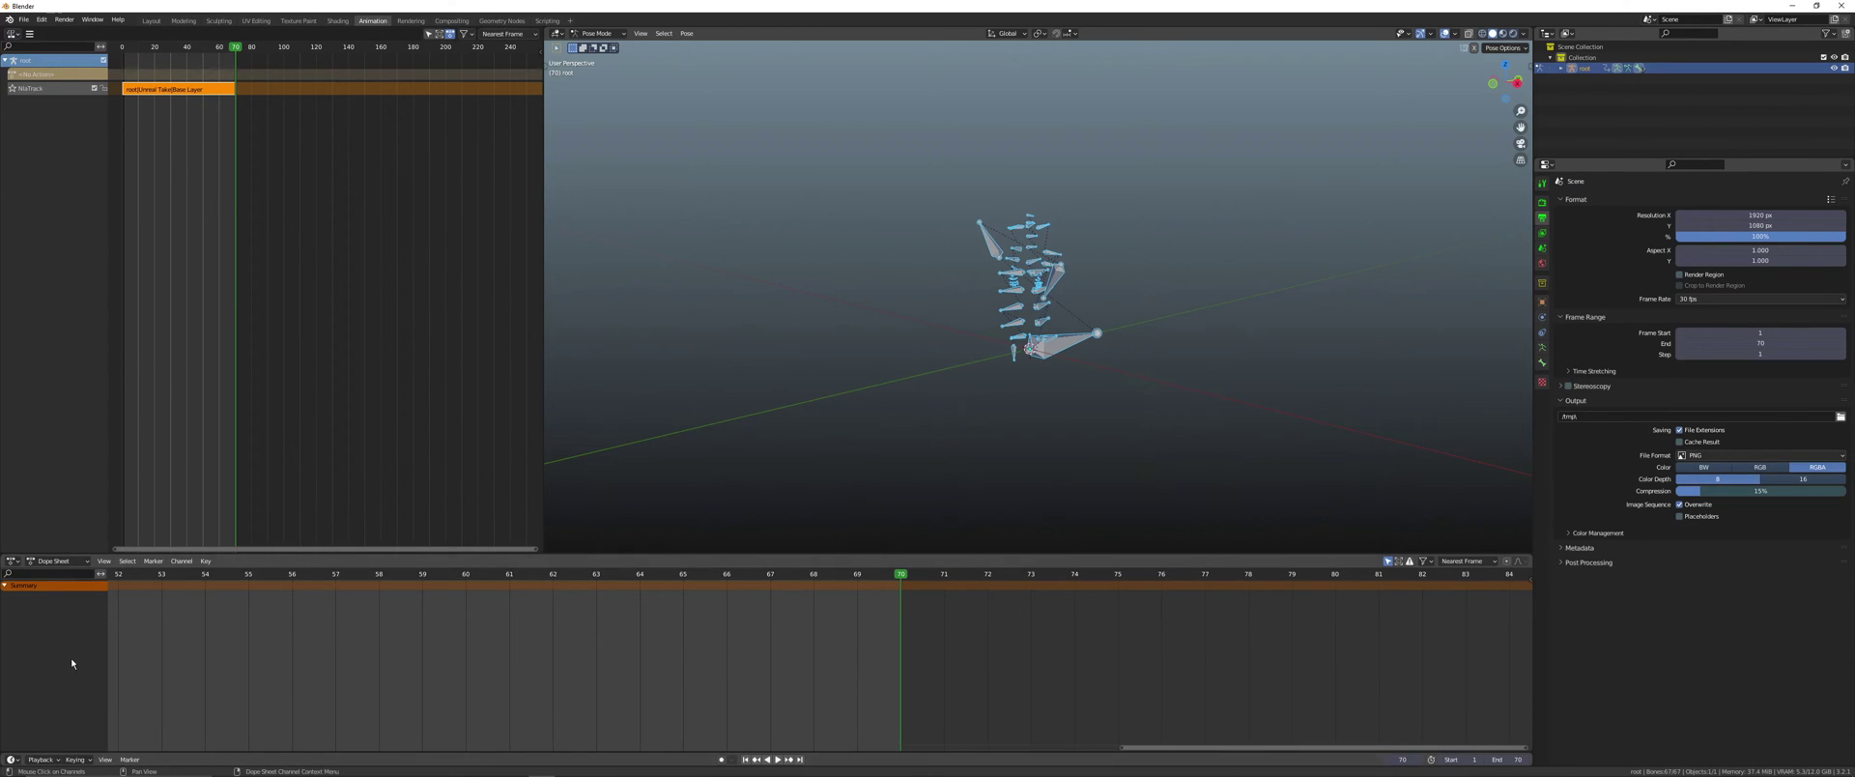
left_click(56, 561)
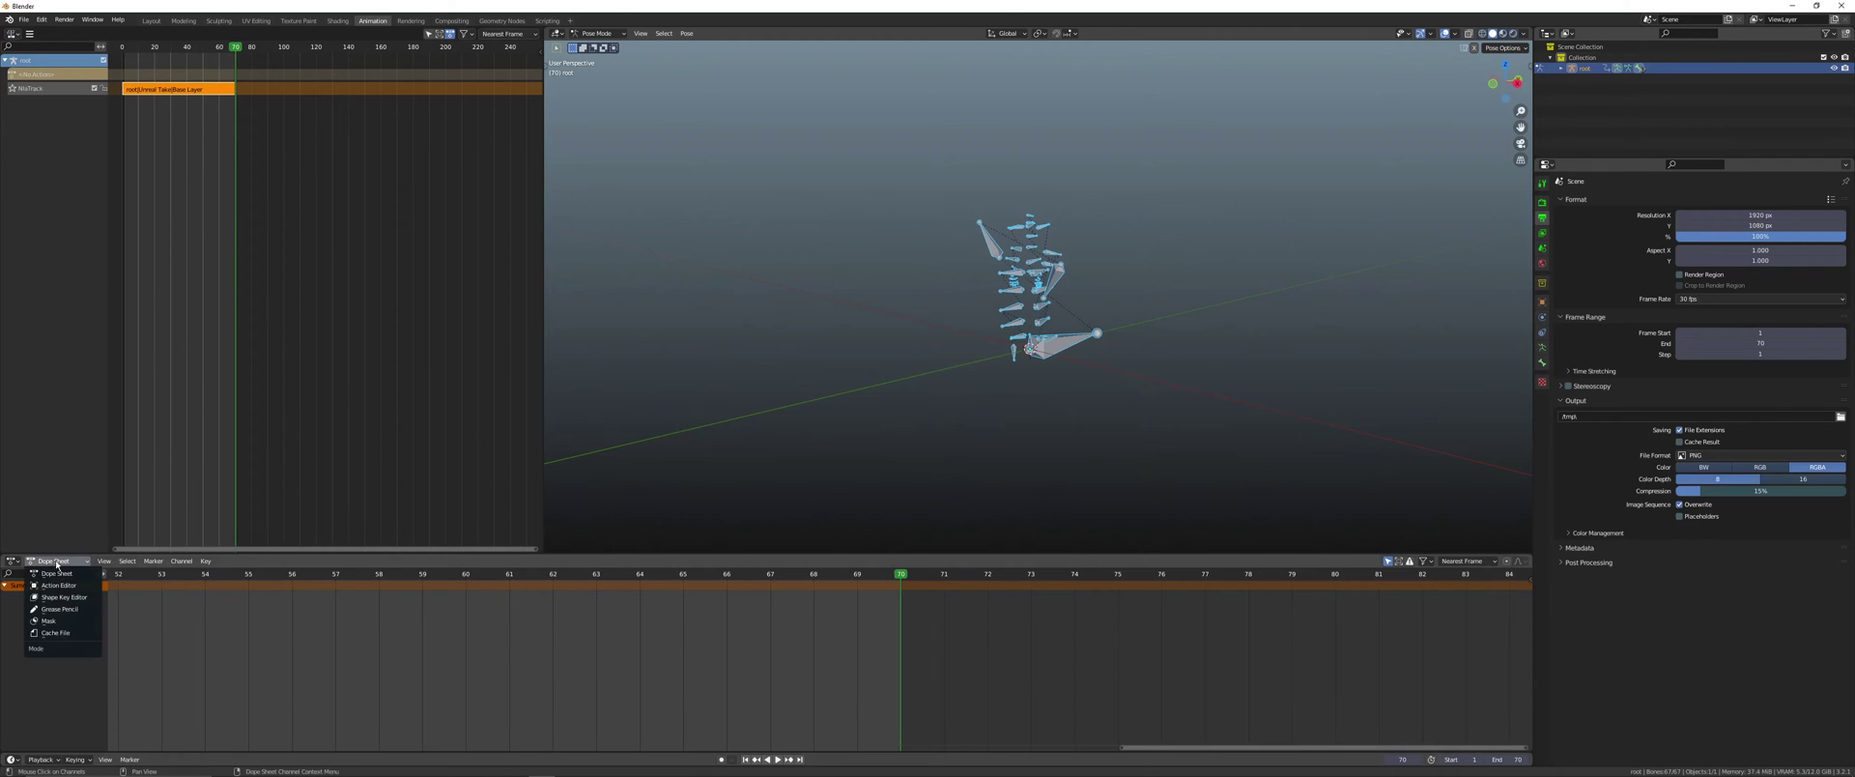
left_click(56, 590)
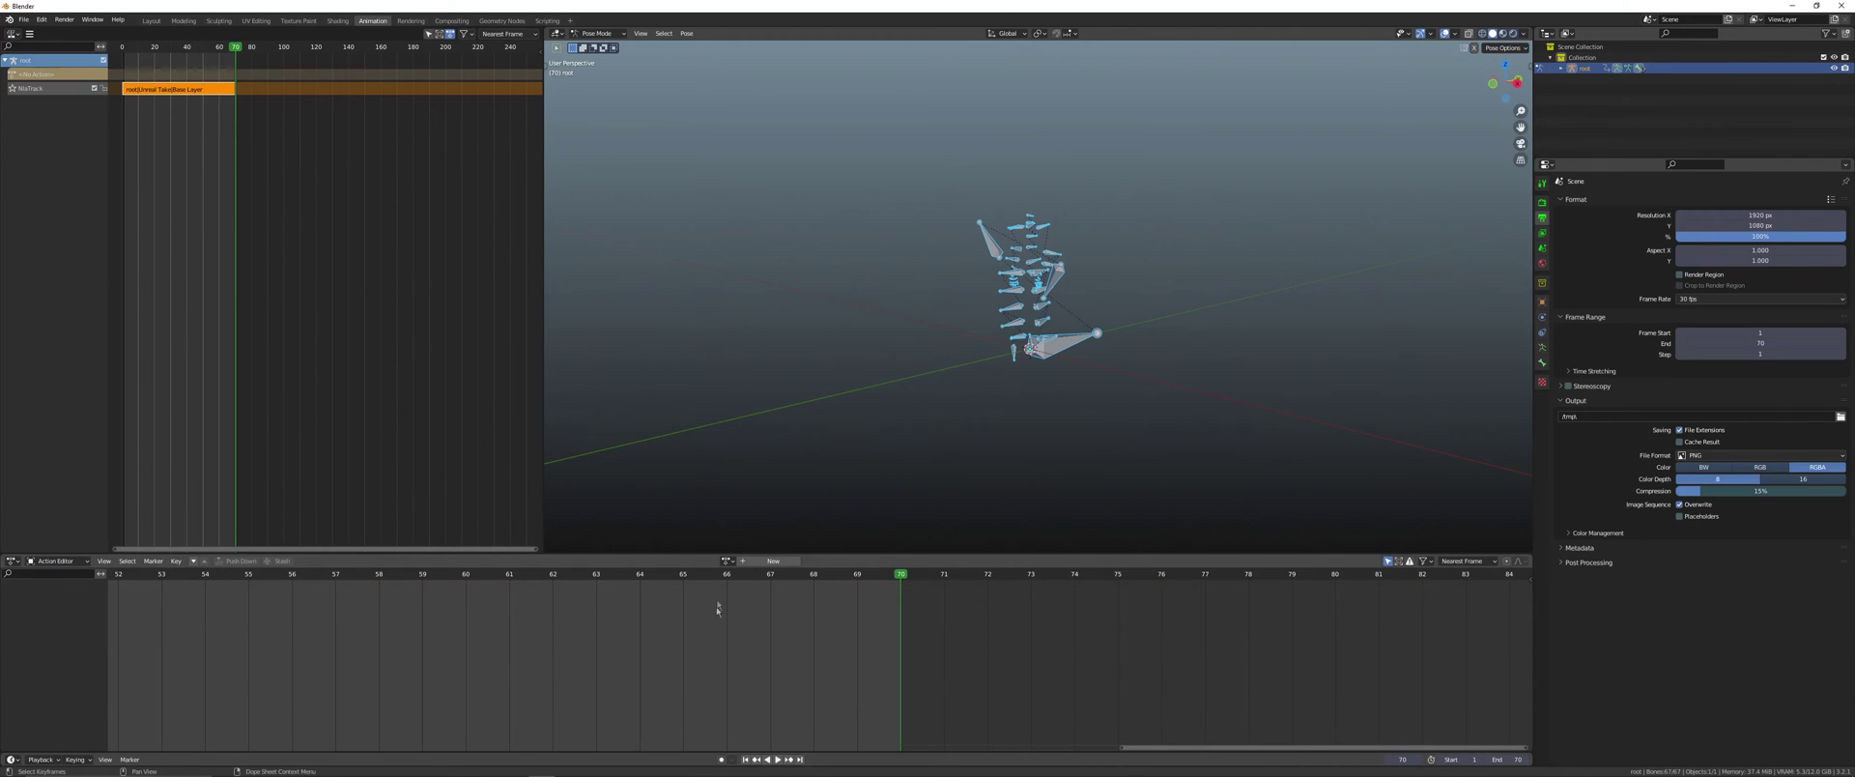
- Make root|Unreal Take|Base Layer the active action and view its 0–70 keyframes
left_click(727, 560)
left_click(739, 578)
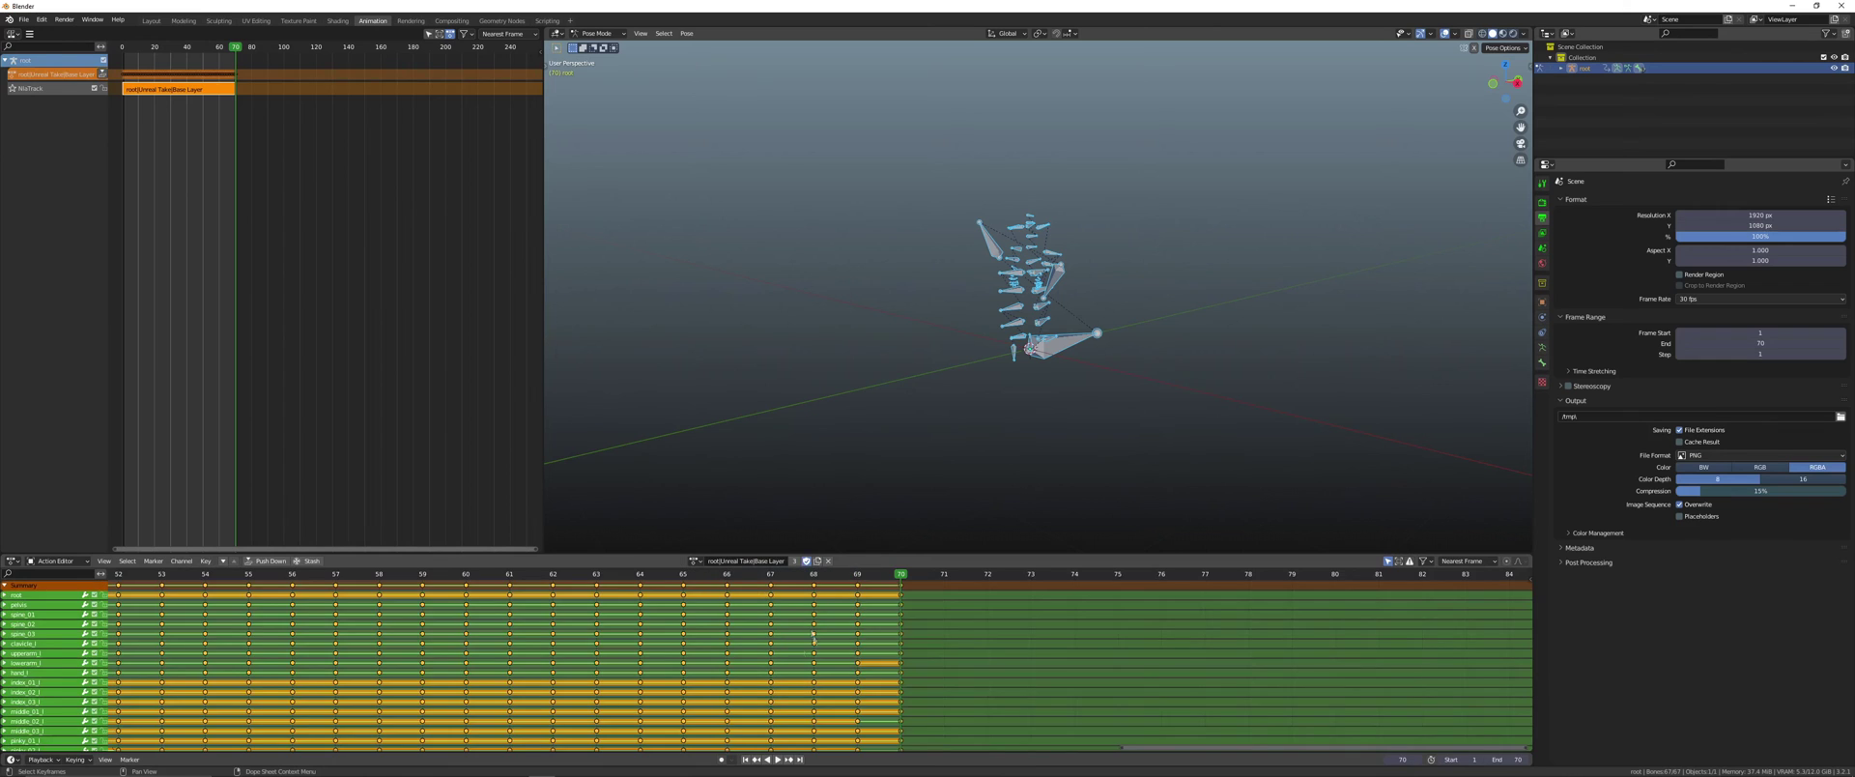
middle_click_drag(907, 687, 1398, 712)
scroll(873, 676, "down", 3)
scroll(873, 677, "down", 5)
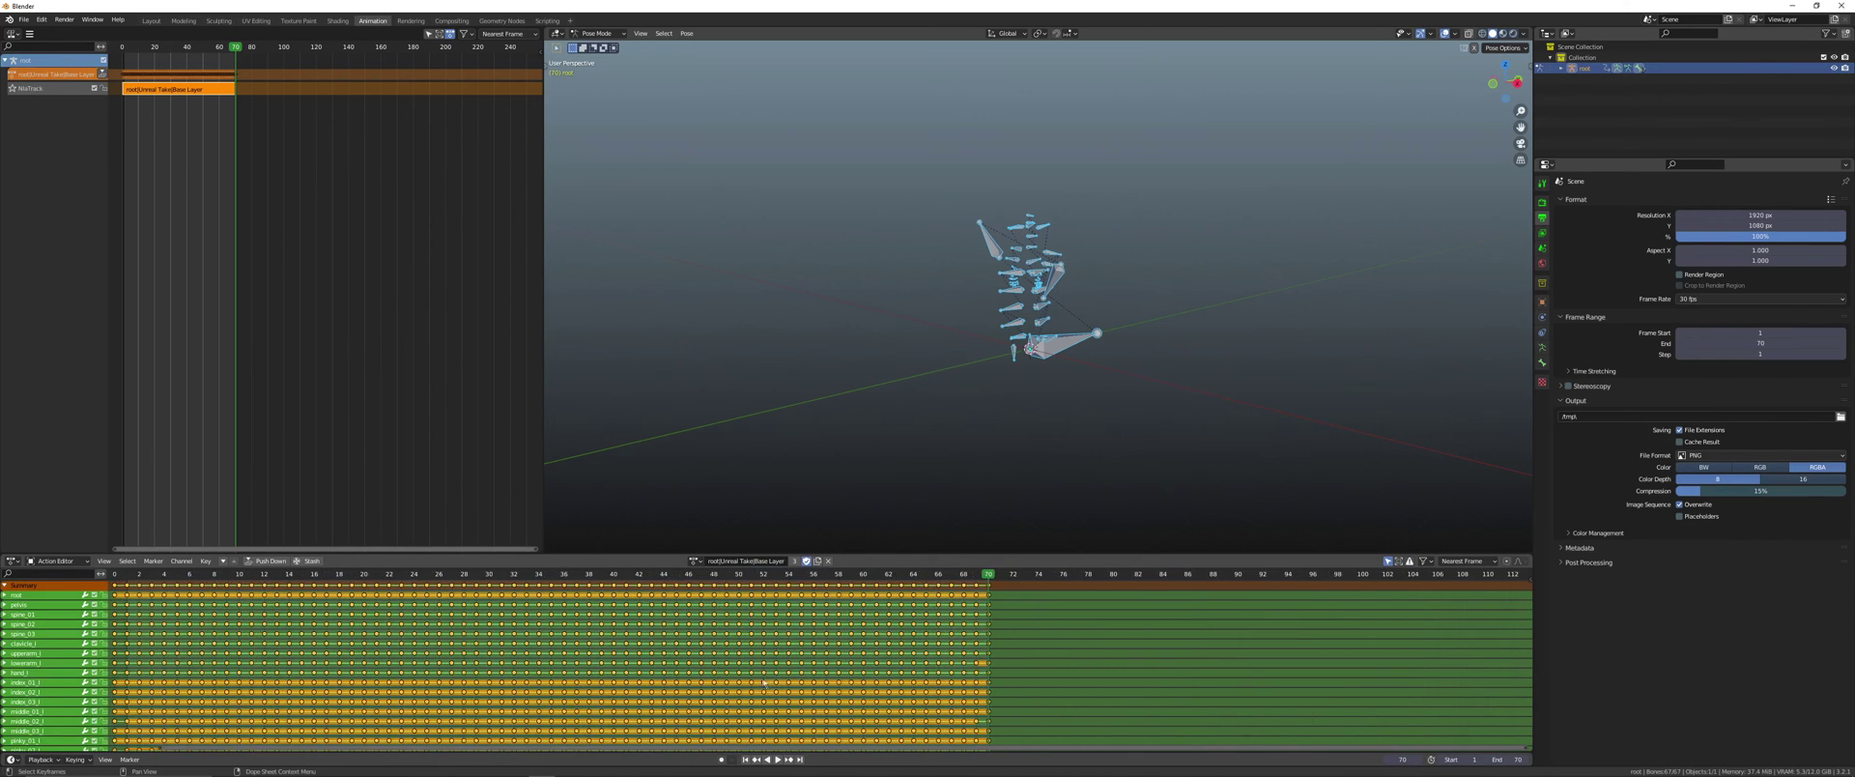
left_click(24, 20)
- Set the FBX export target to Anim_Salute.fbx in the Generic NPC Pack folder
mouse_move(54, 176)
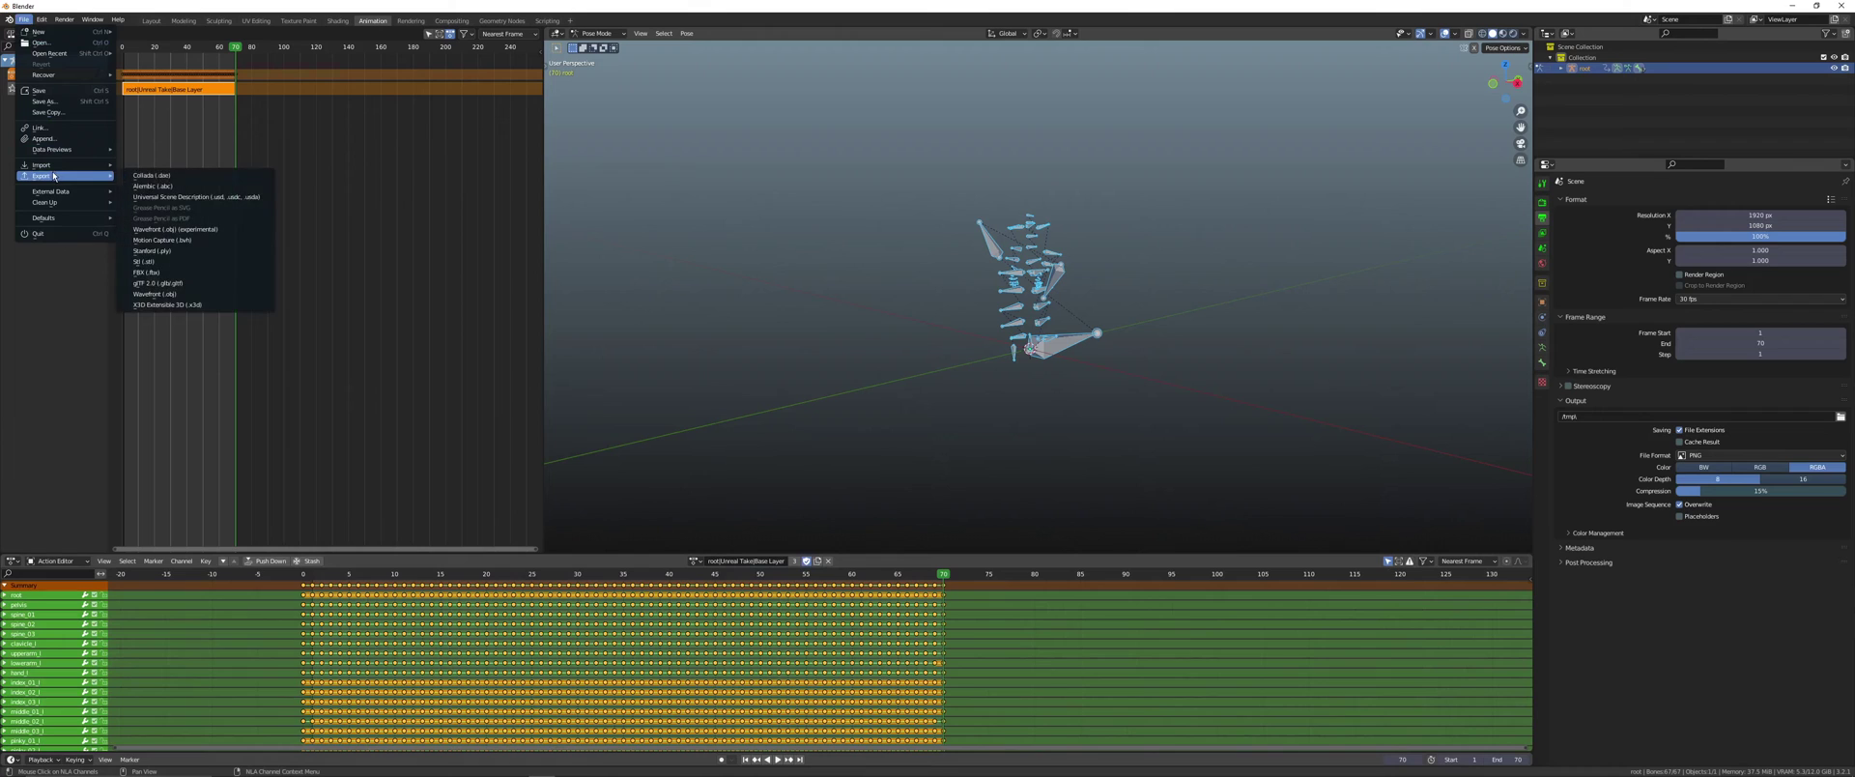
left_click(147, 273)
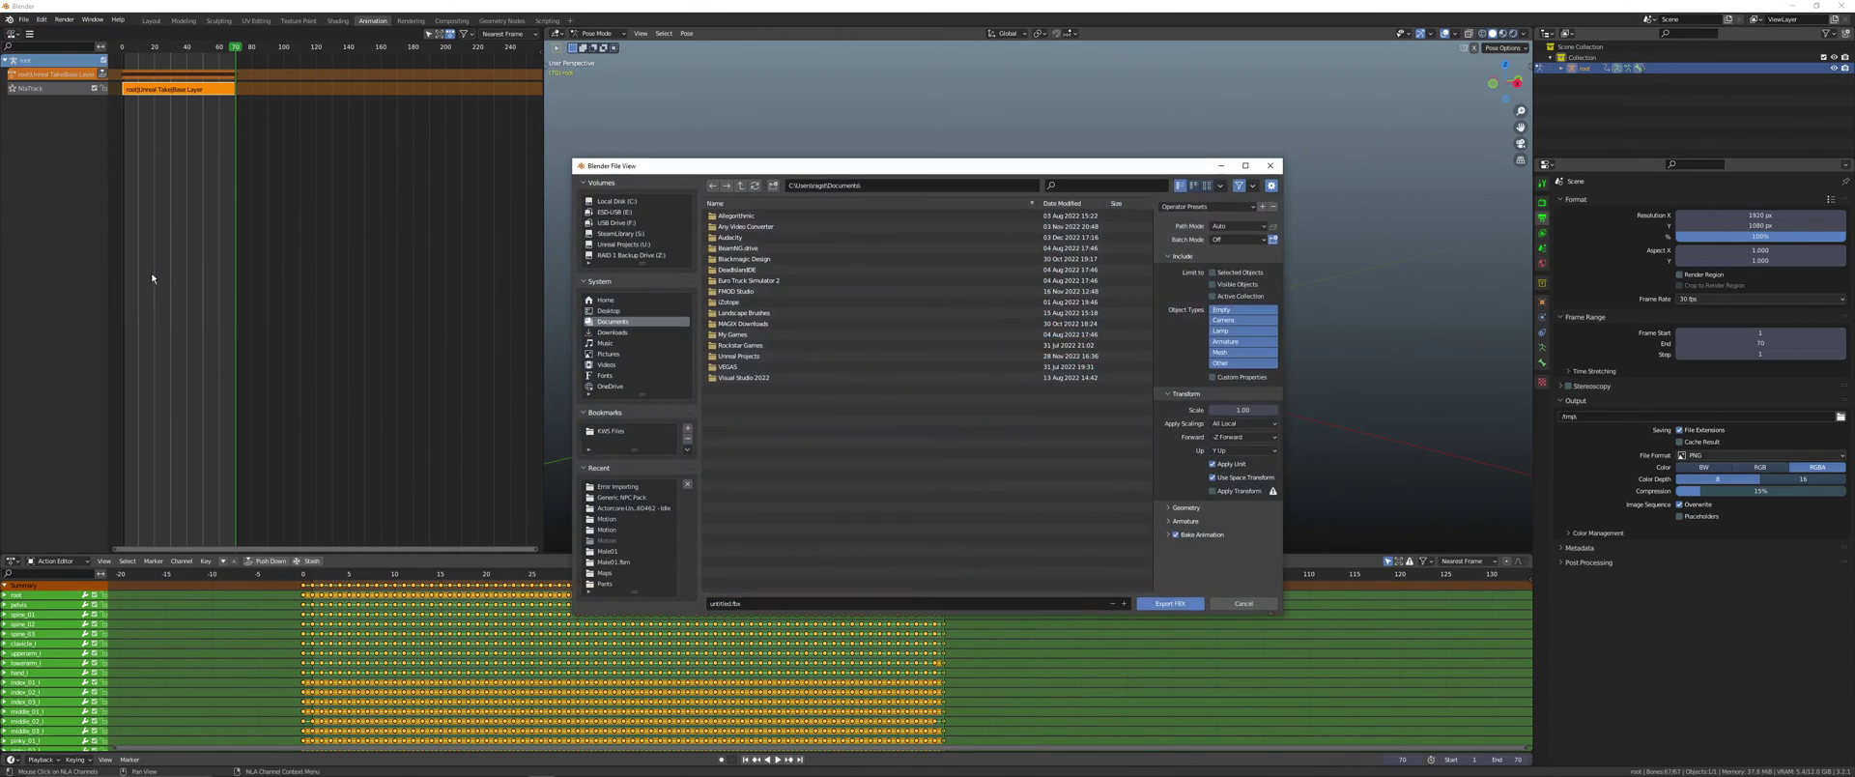
left_click(623, 486)
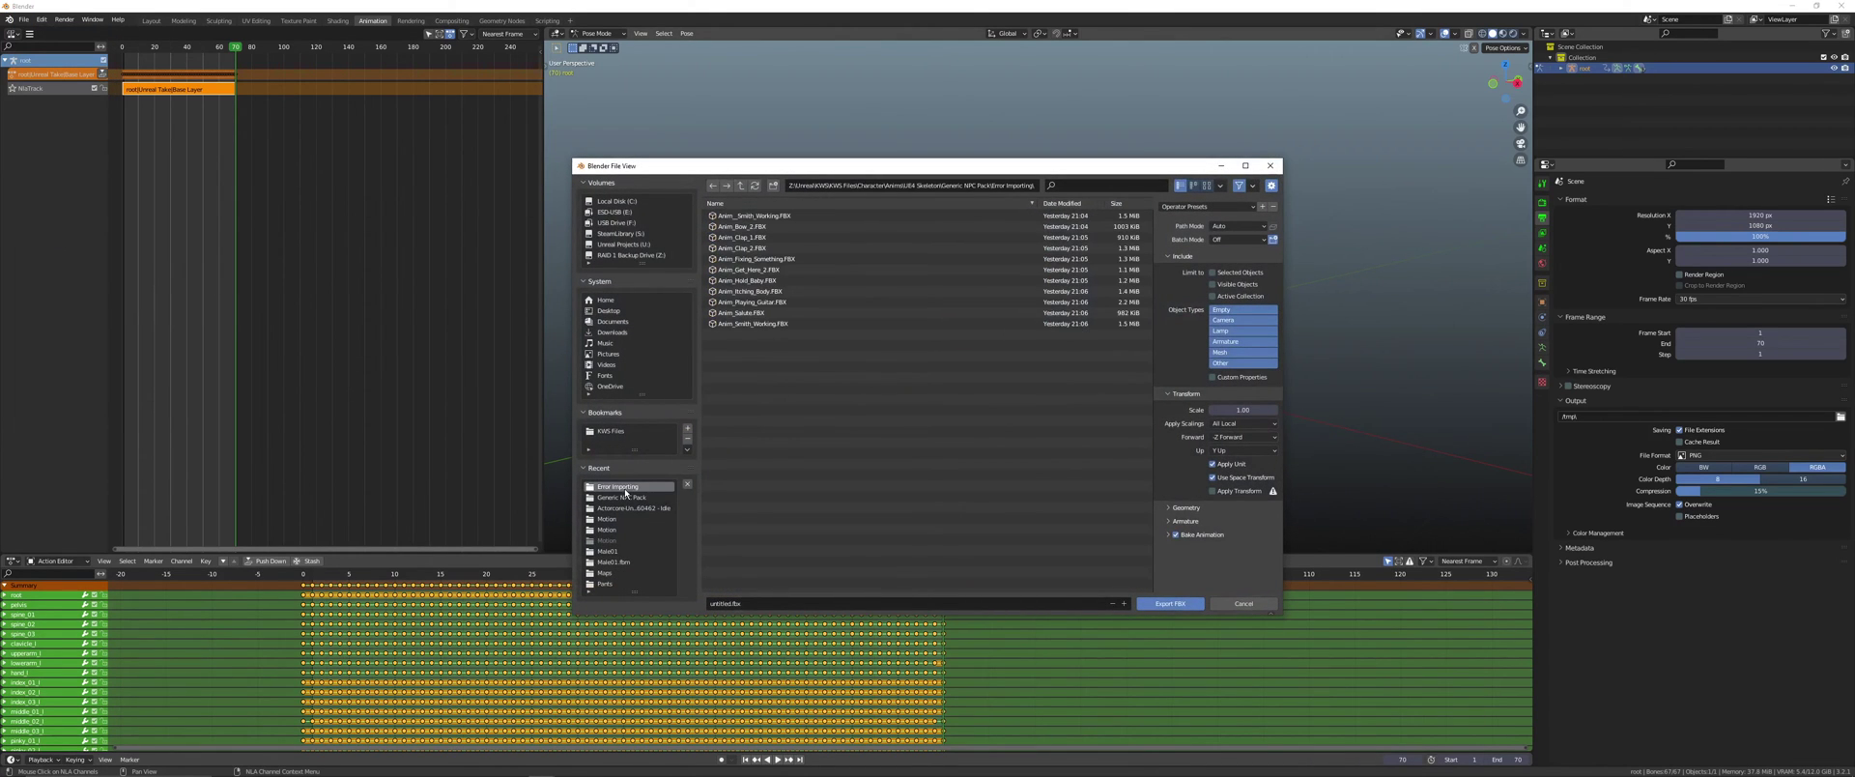
left_click(757, 314)
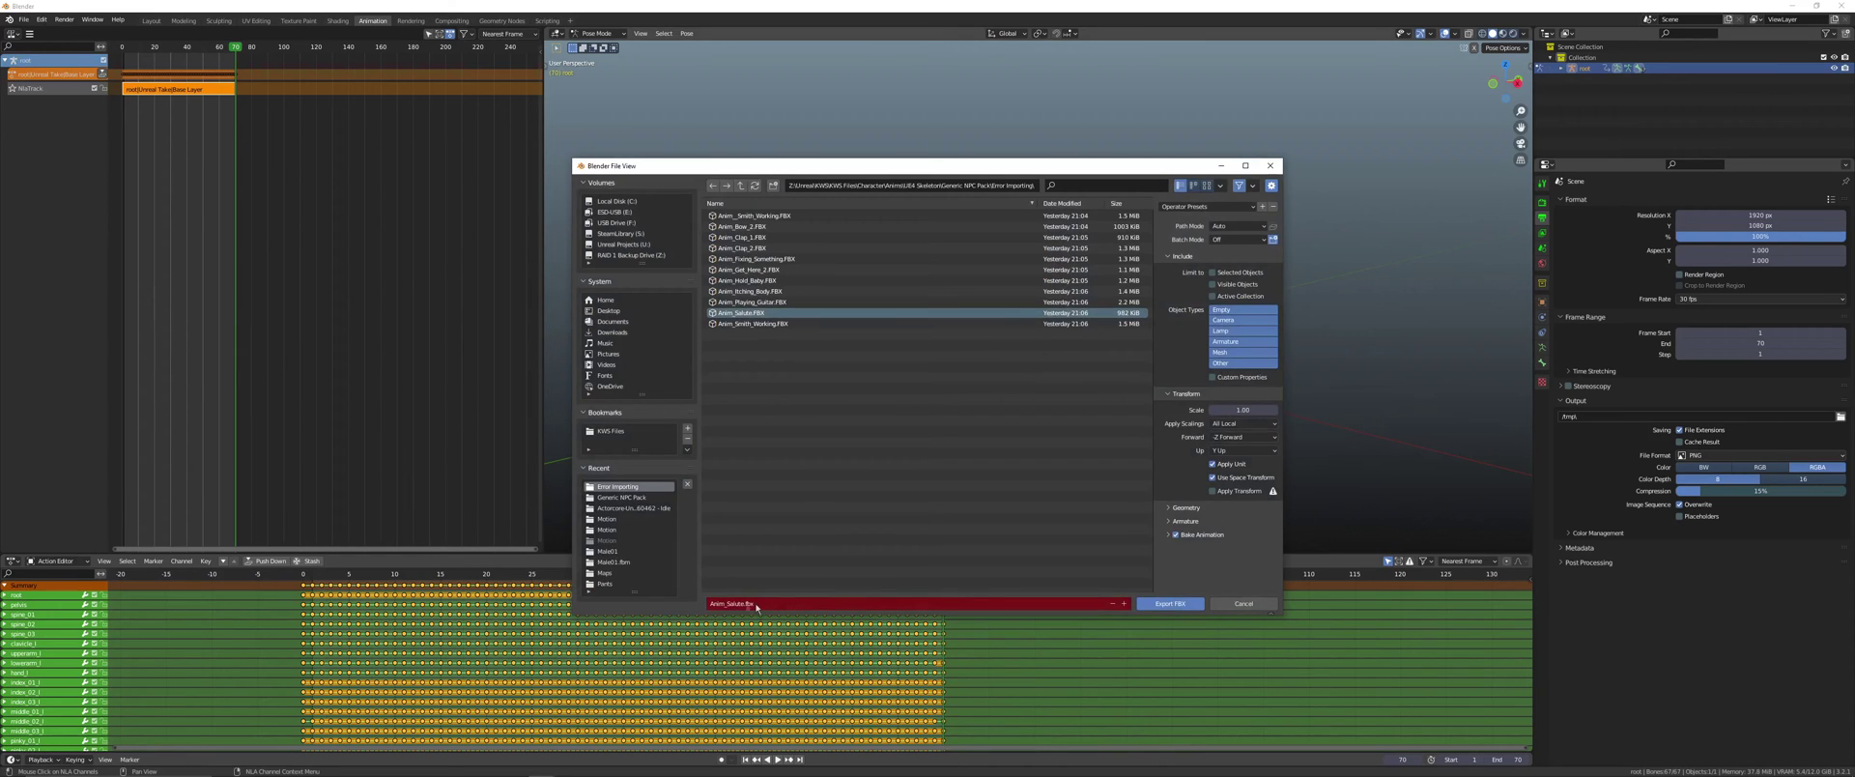
left_click(740, 185)
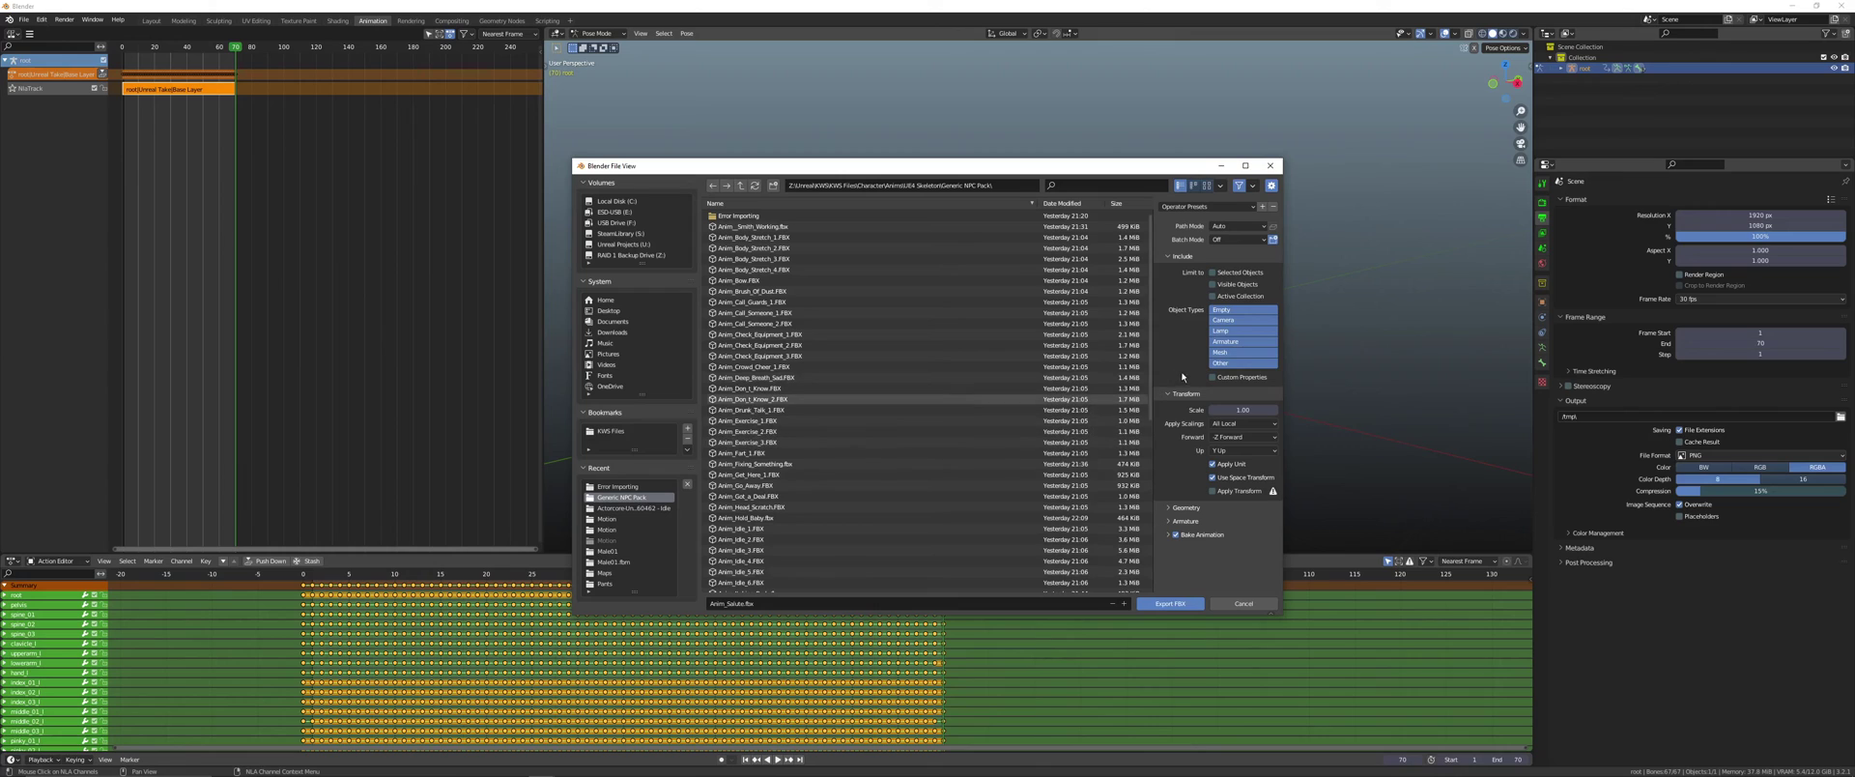
left_click_drag(1283, 369, 1358, 369)
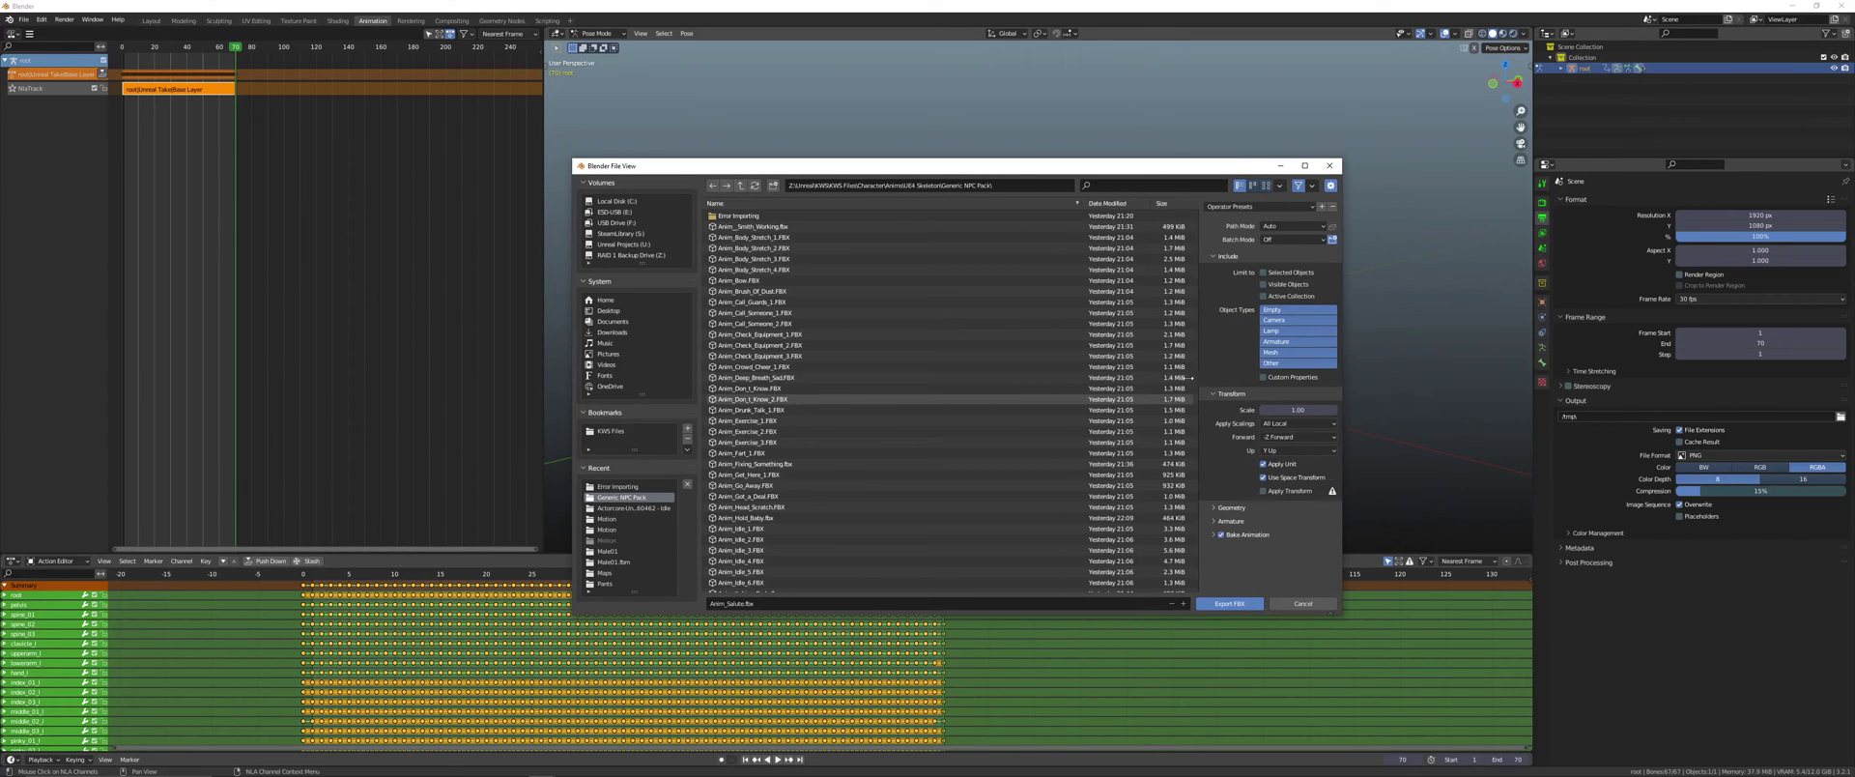
left_click_drag(1190, 378, 1157, 378)
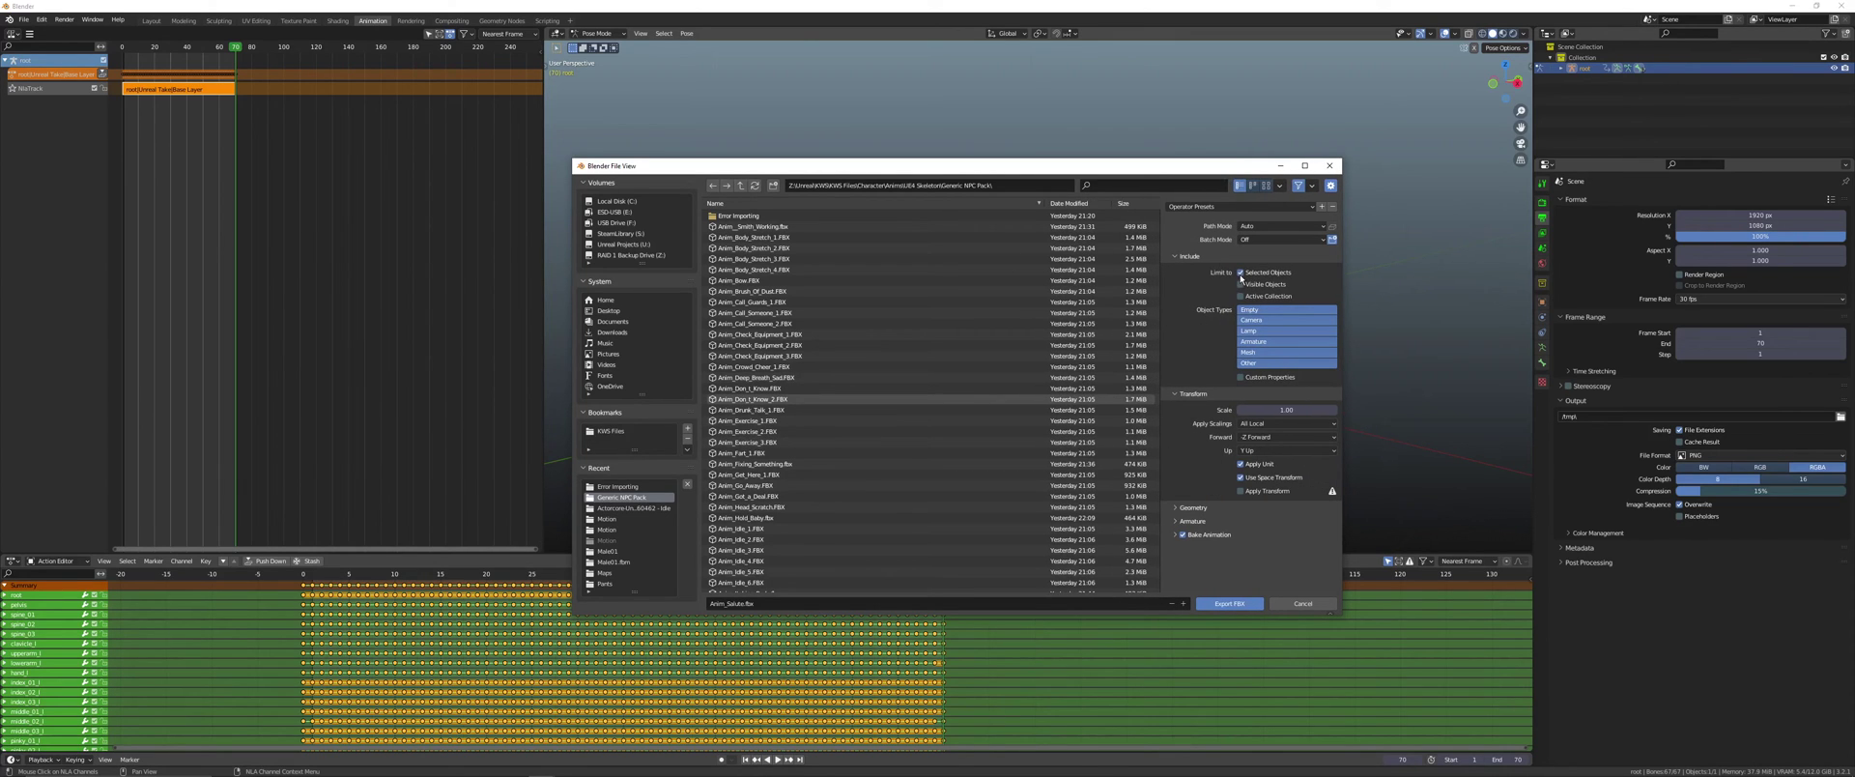
- Export only the Armature with baked animation and All Actions turned off
left_click(1256, 342)
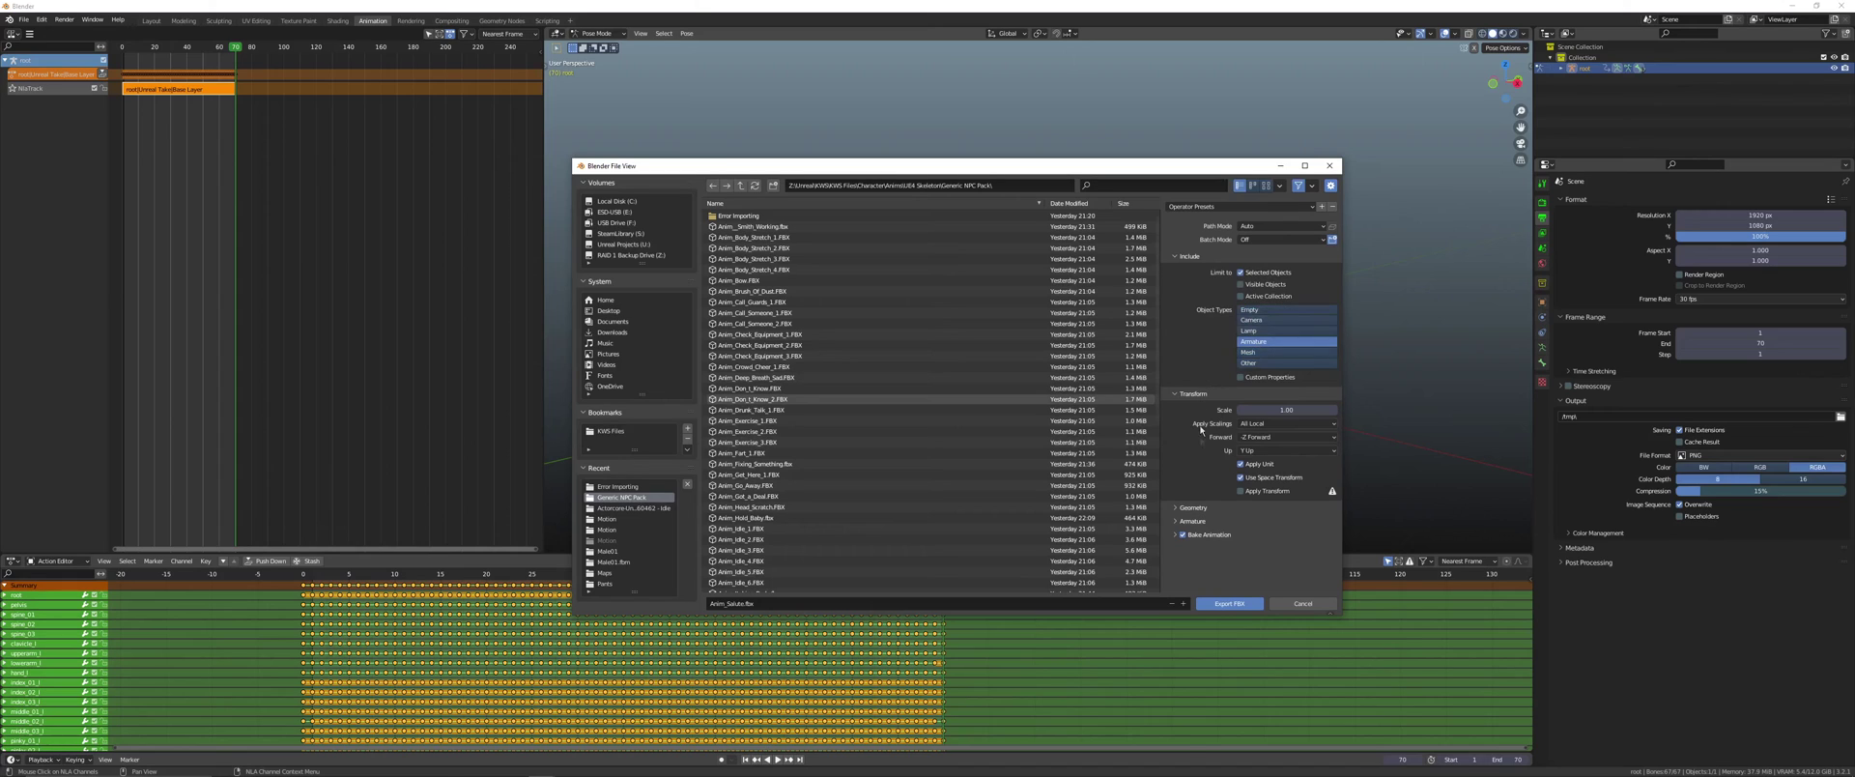
left_click(1191, 521)
scroll(1198, 526, "down", 1)
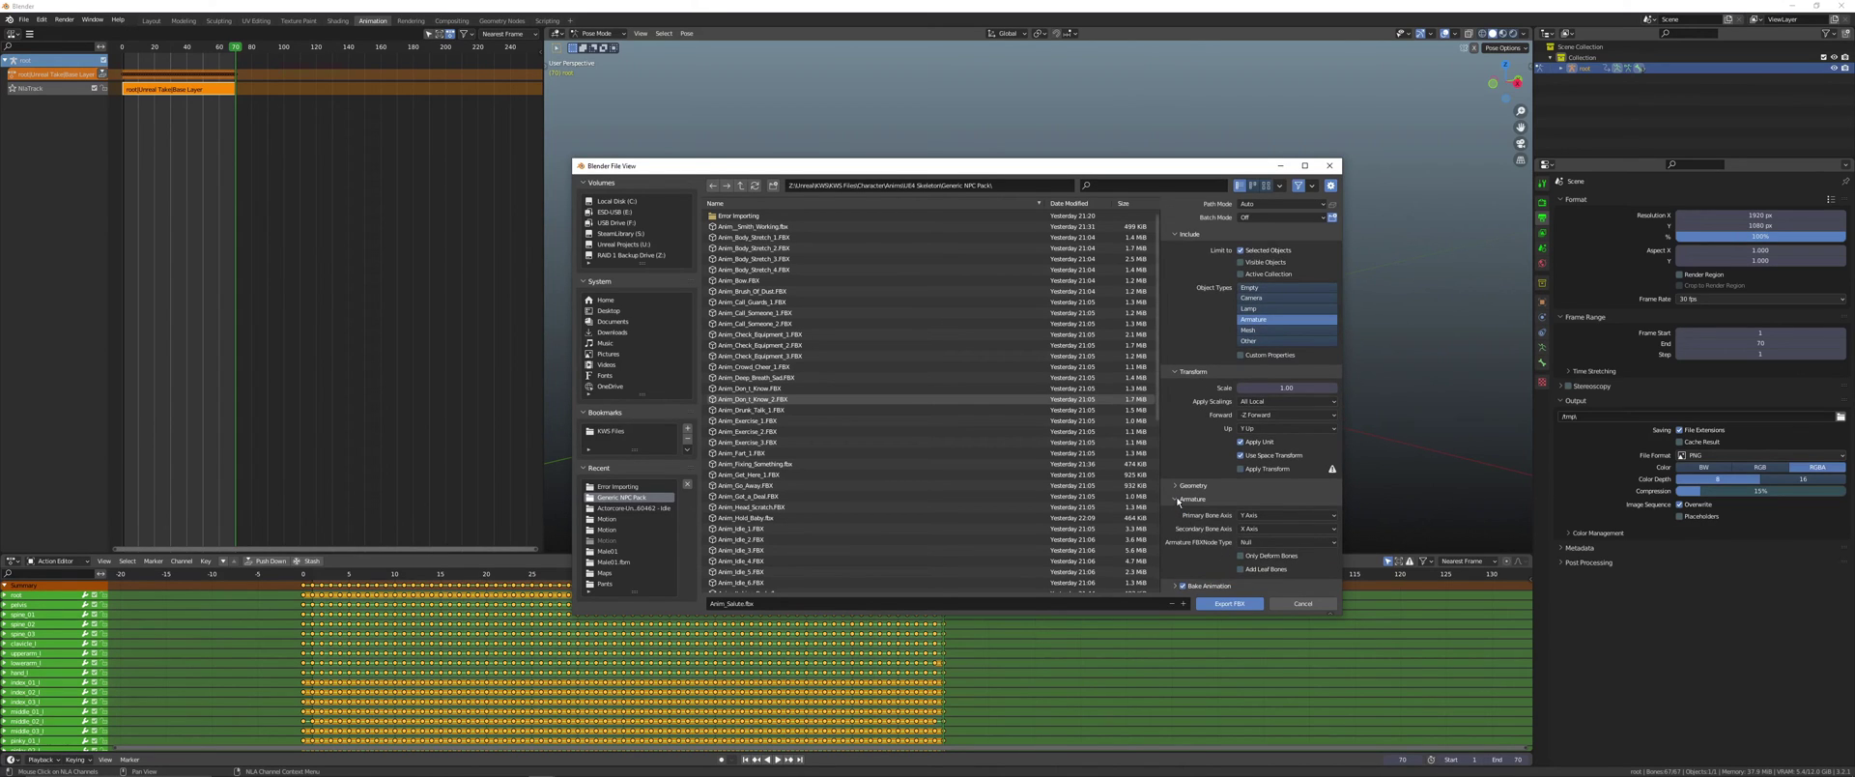
left_click(1175, 499)
left_click(1175, 534)
scroll(1198, 539, "down", 1)
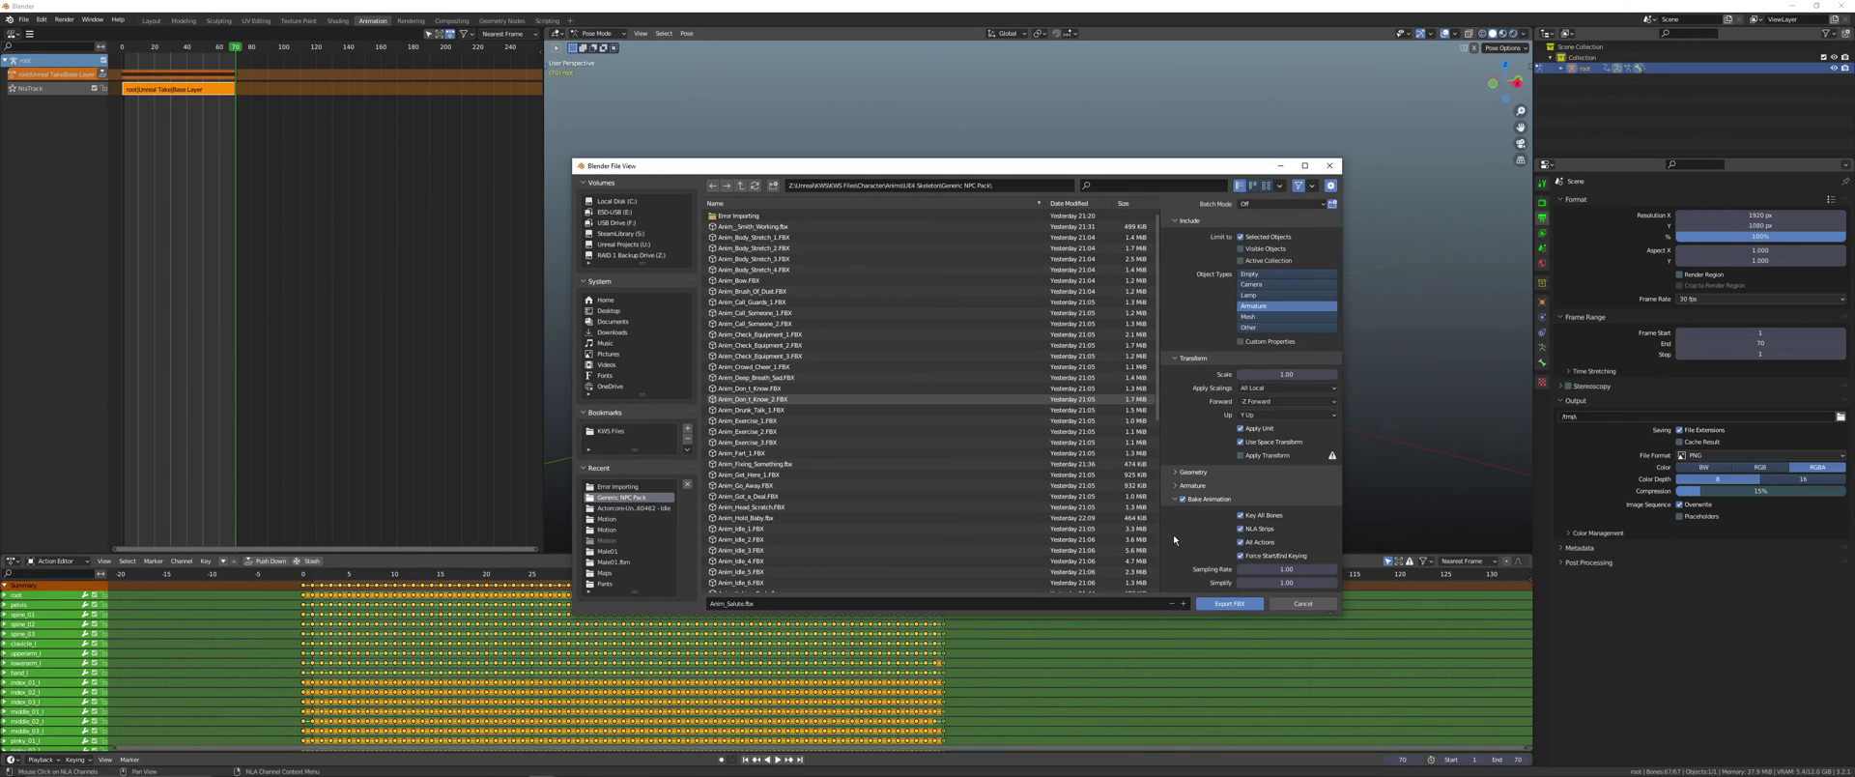
left_click(1241, 542)
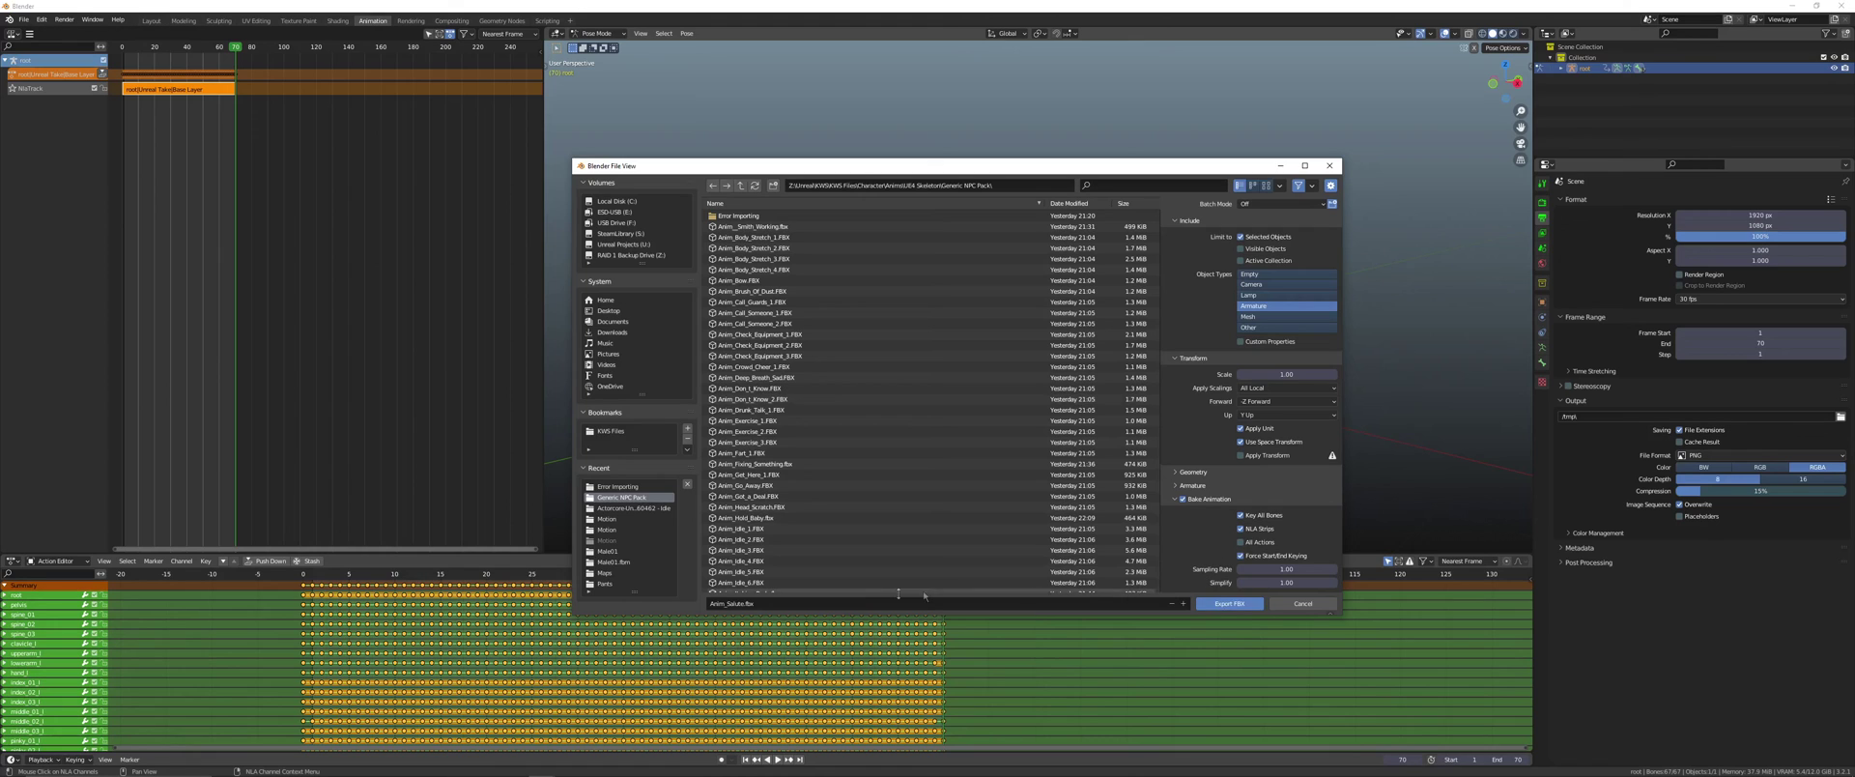
left_click(1230, 604)
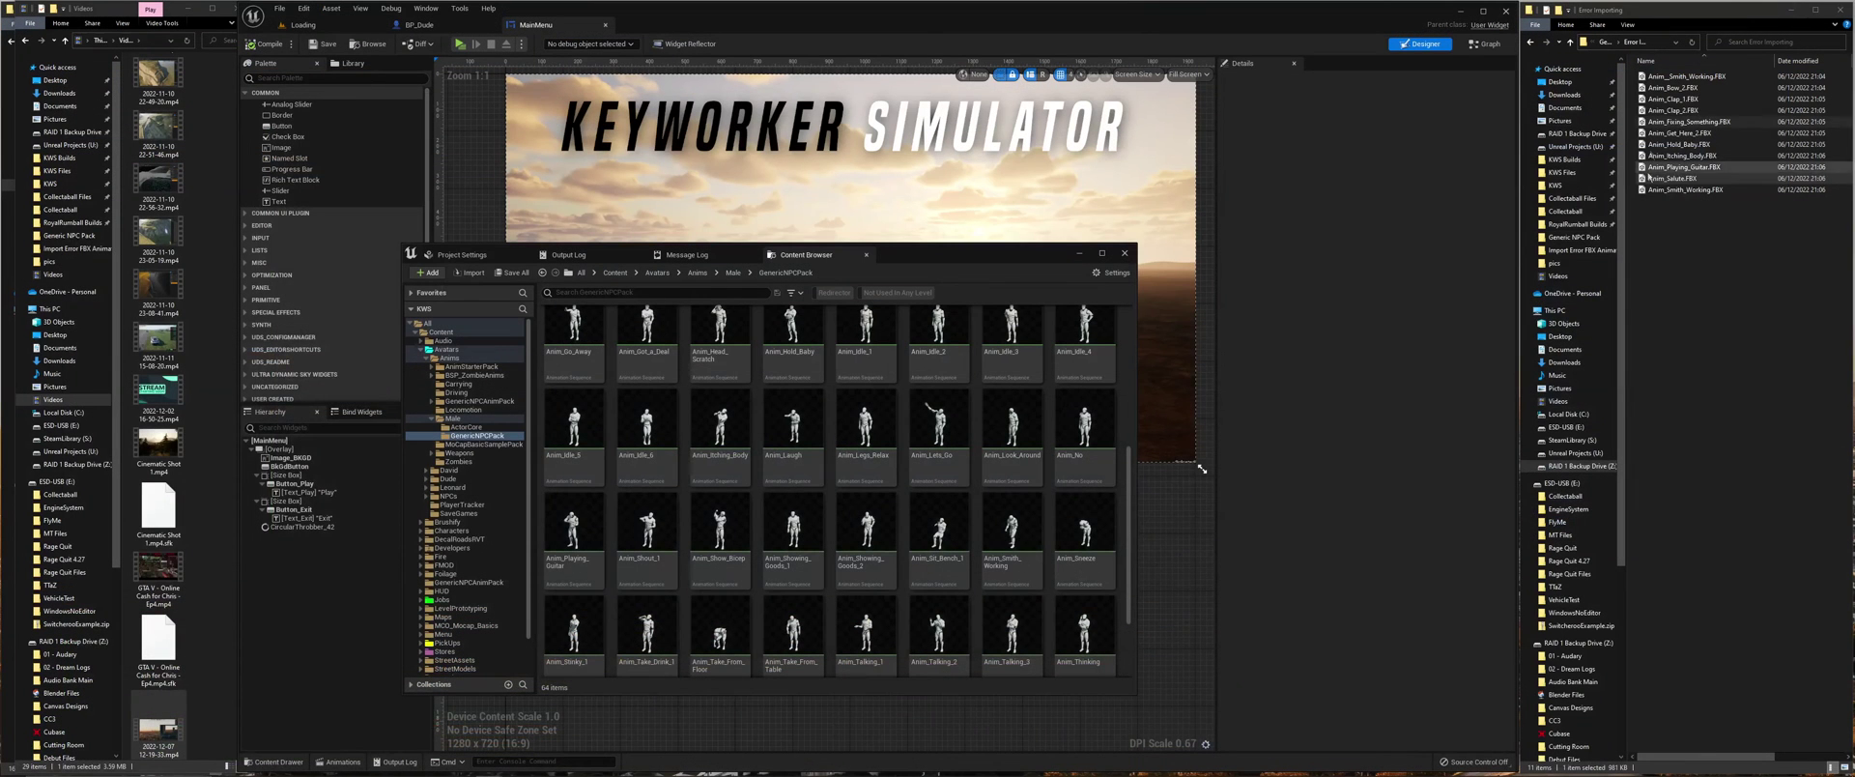
- Drag Anim_Salute.fbx from Generic NPC Pack into the GenericNPCPack Content Browser folder
key("alt+Up")
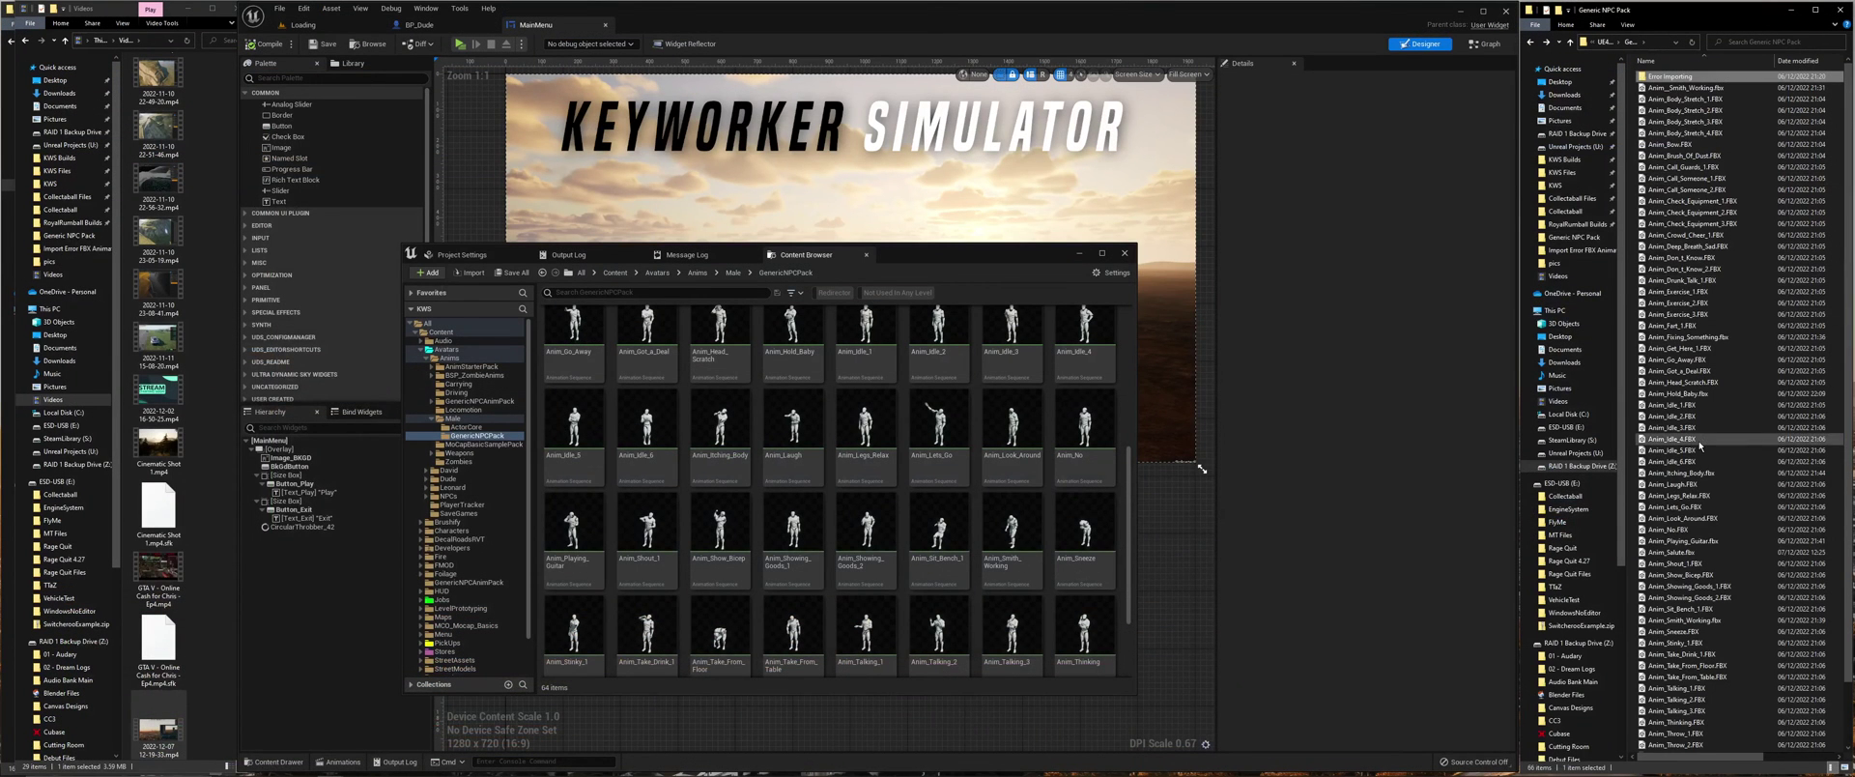
left_click(1678, 553)
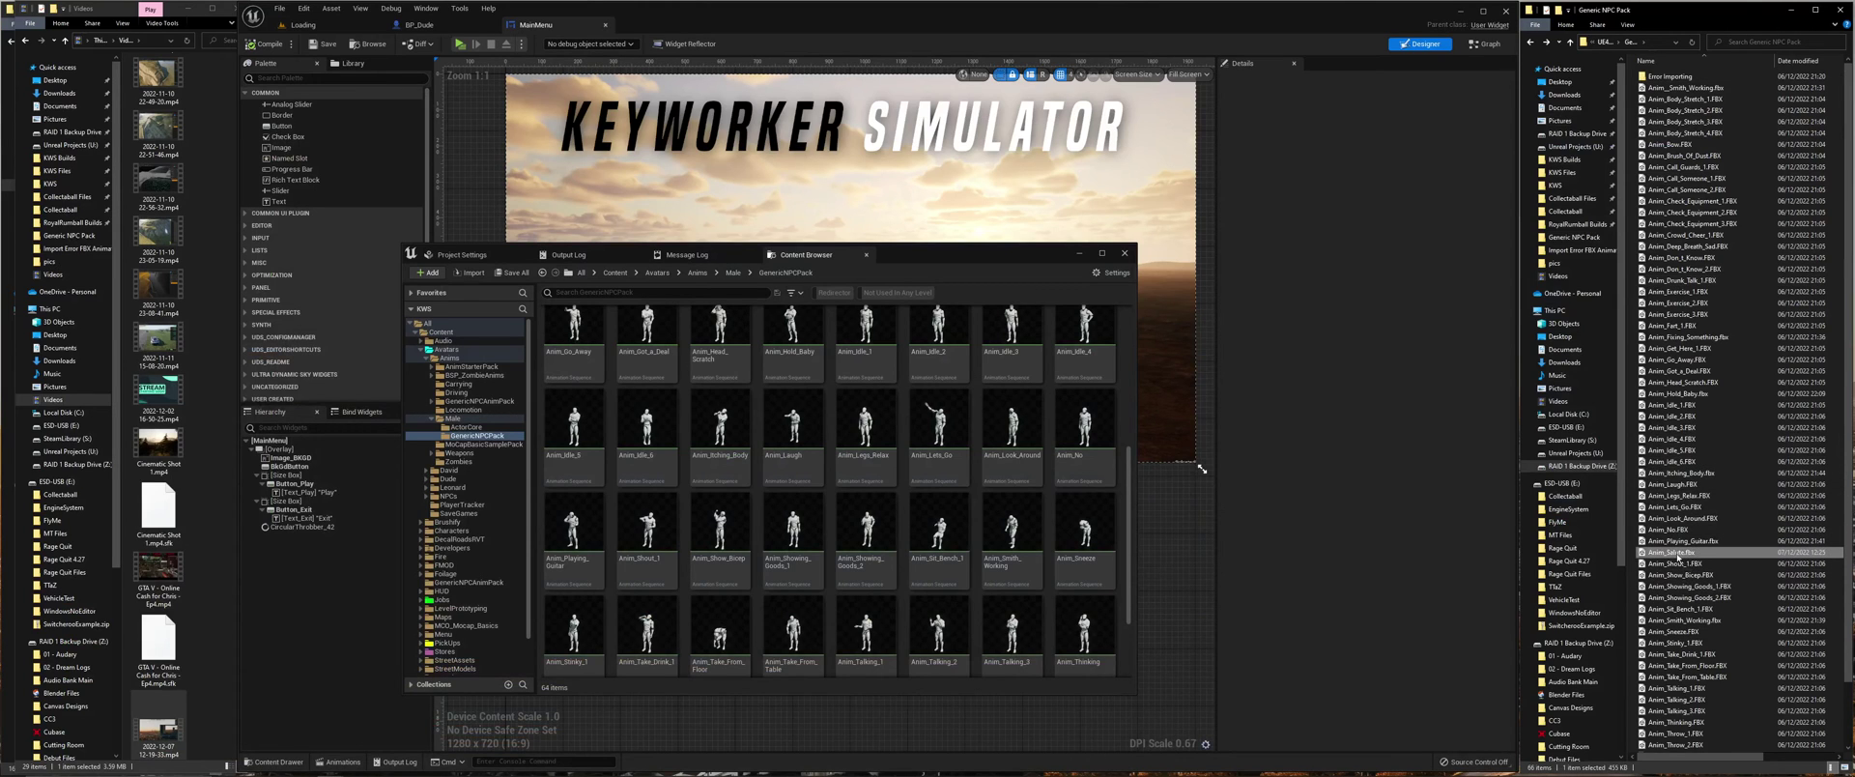
left_click_drag(1678, 557, 827, 472)
- Import it as an animation using UE4_Mannequin_Skeleton
left_click(977, 260)
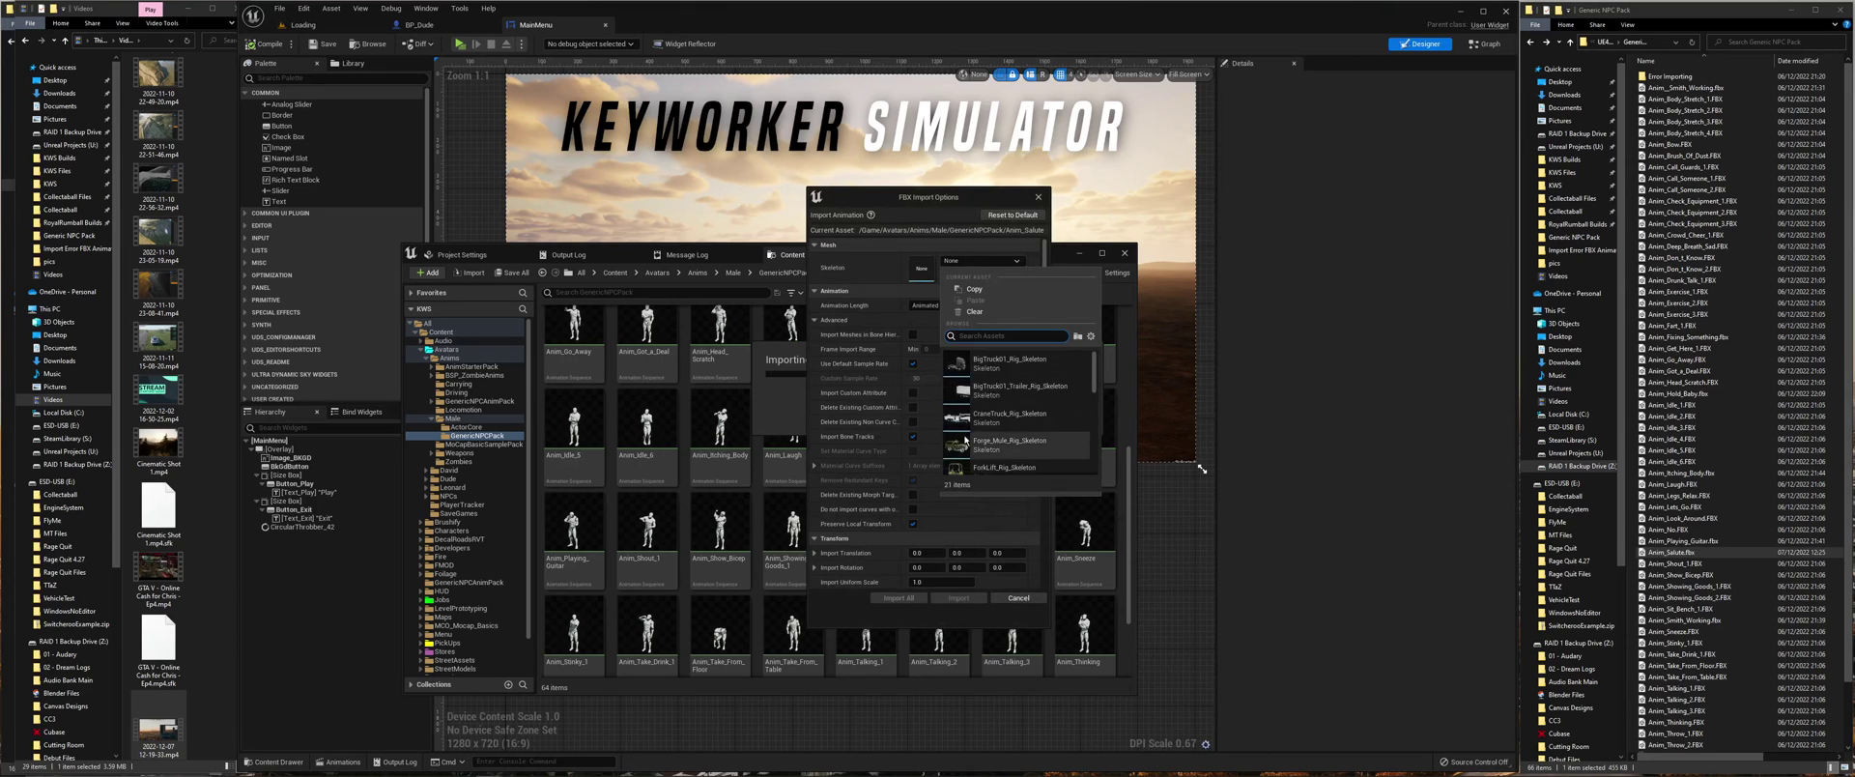
scroll(964, 440, "down", 6)
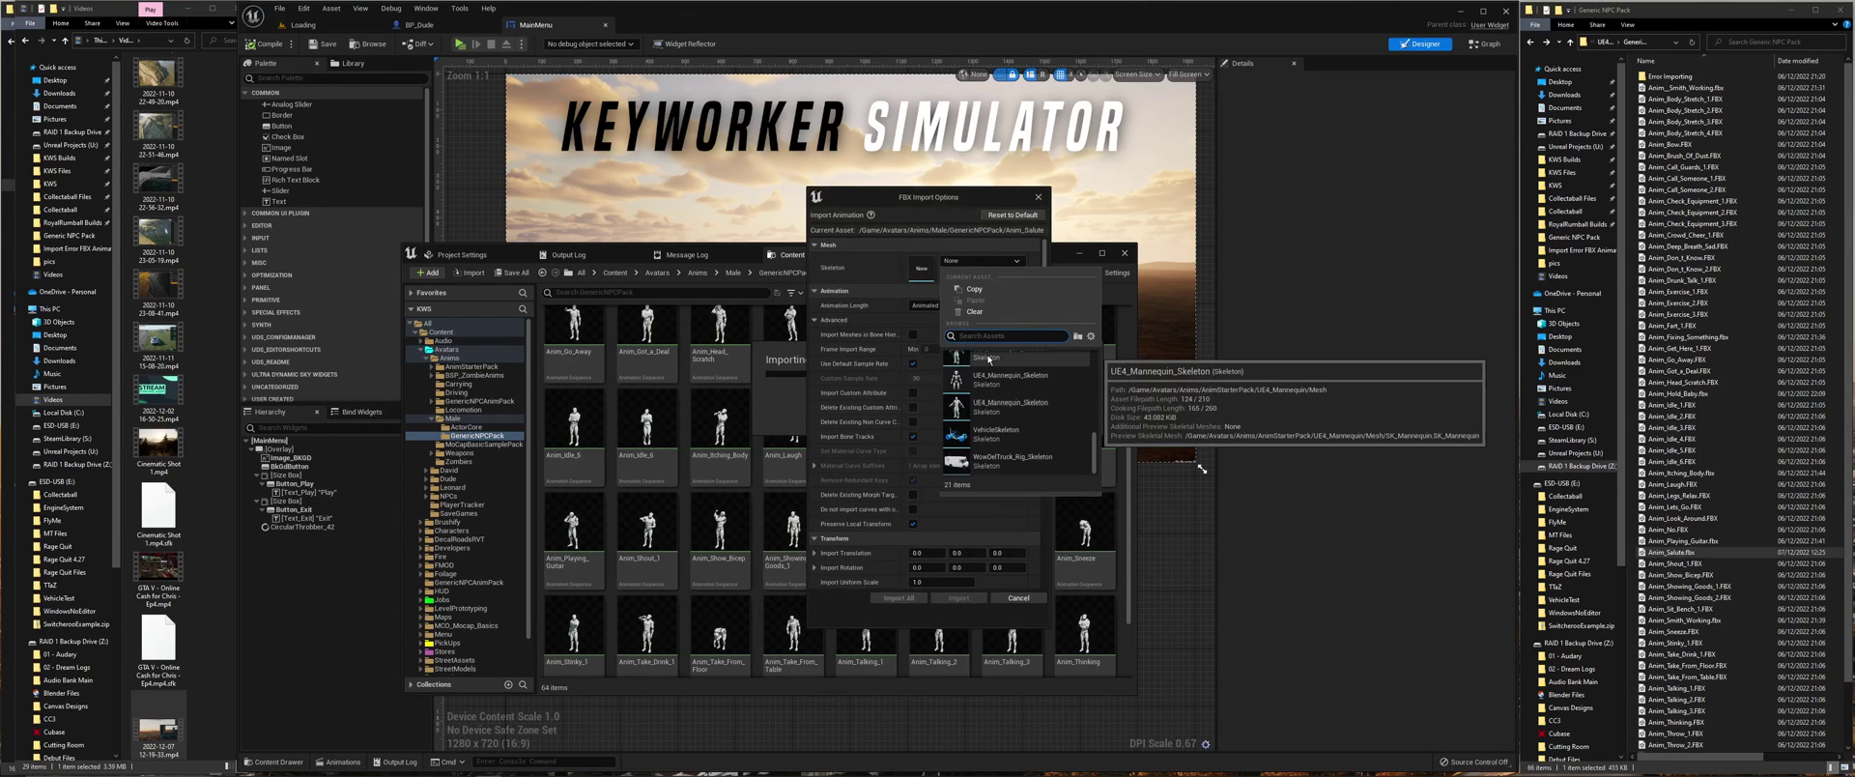
left_click(987, 358)
left_click(959, 597)
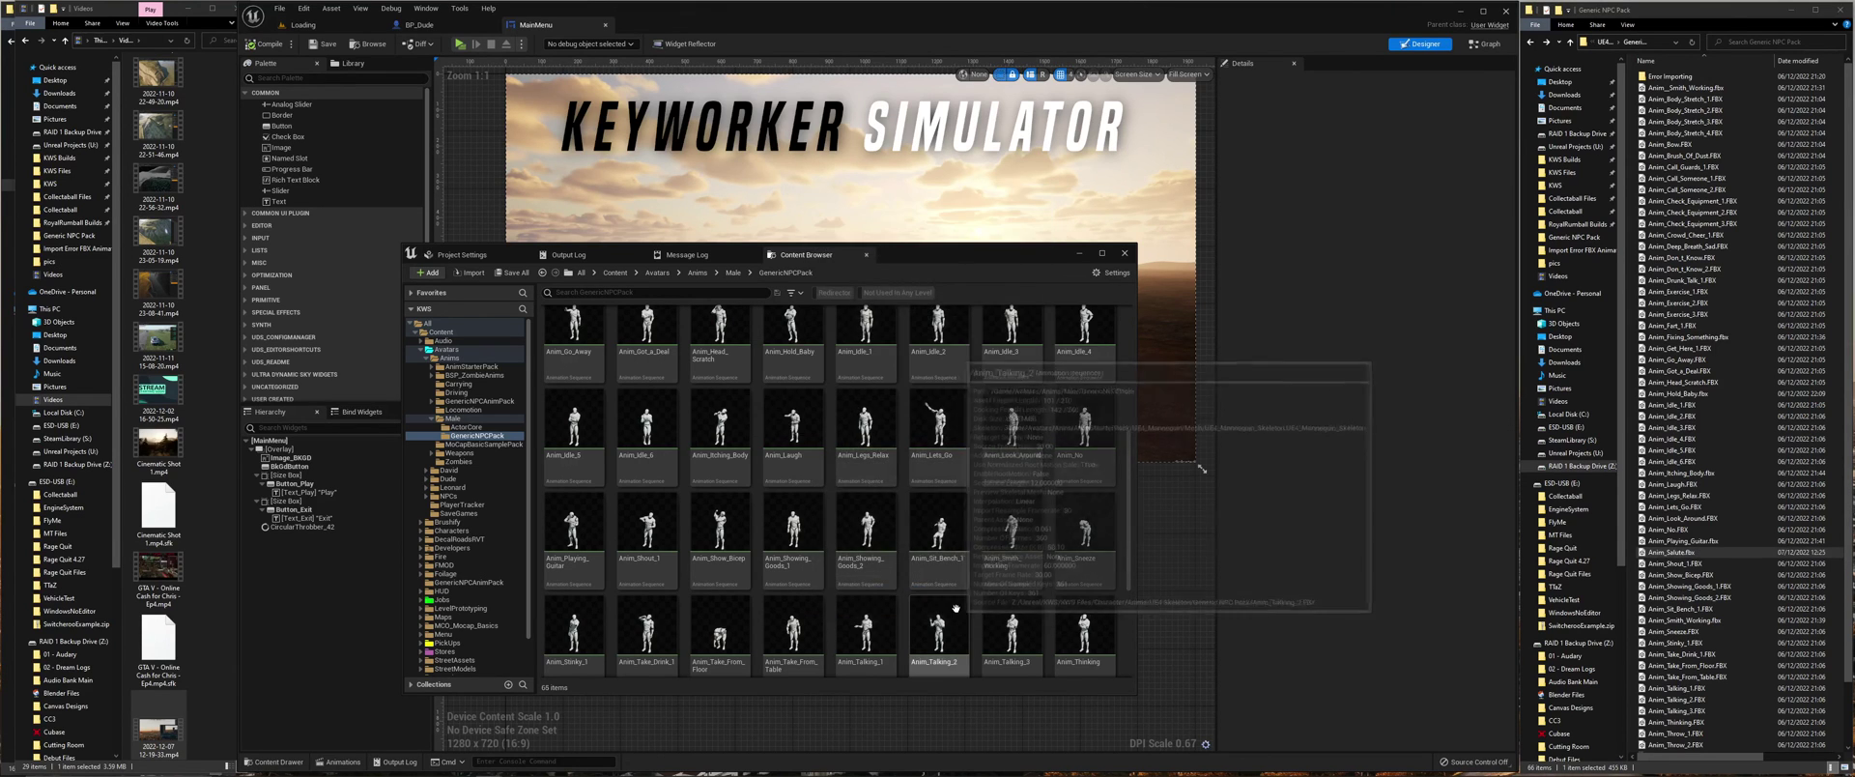
scroll(905, 538, "down", 3)
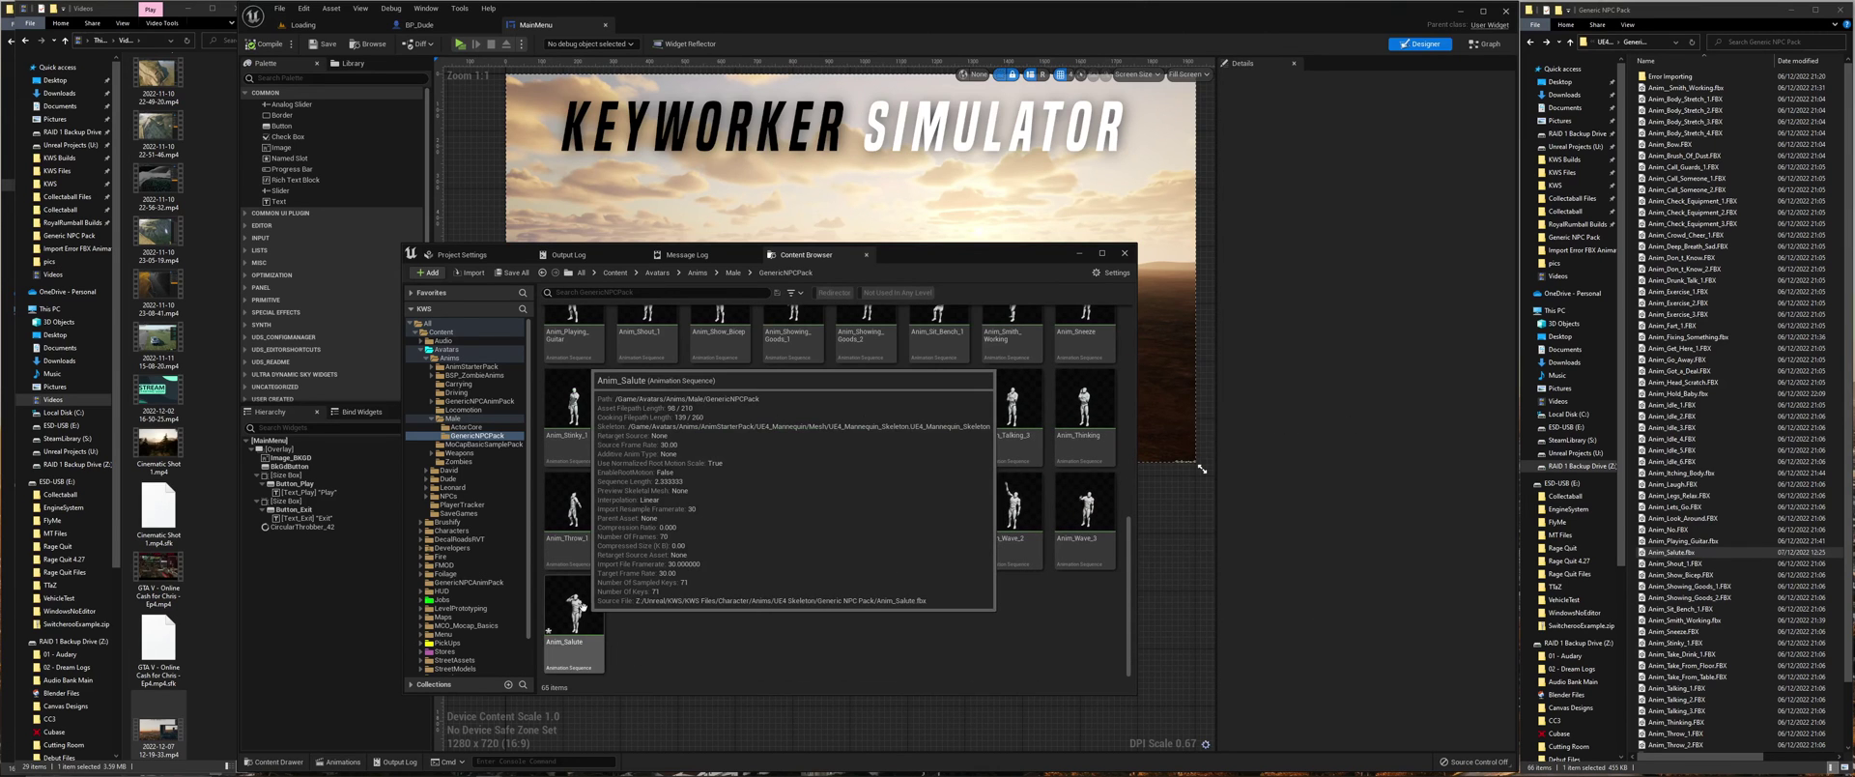
- Open Anim_Salute, set Male01_WholeBody as the preview mesh, save, and close the tab
double_click(583, 607)
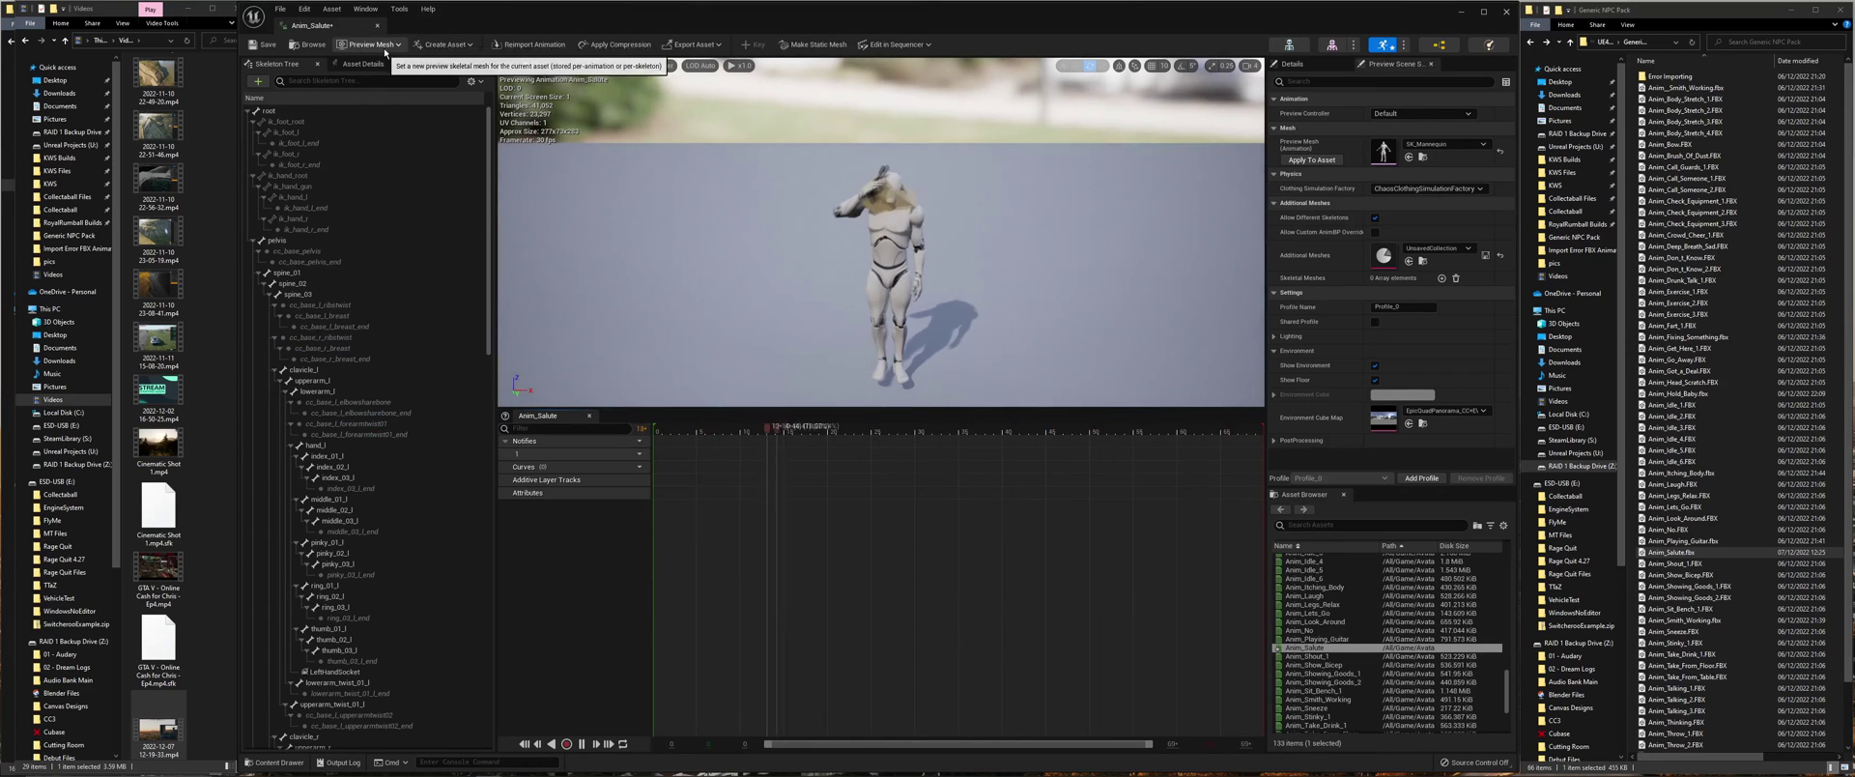
left_click(368, 45)
left_click(394, 172)
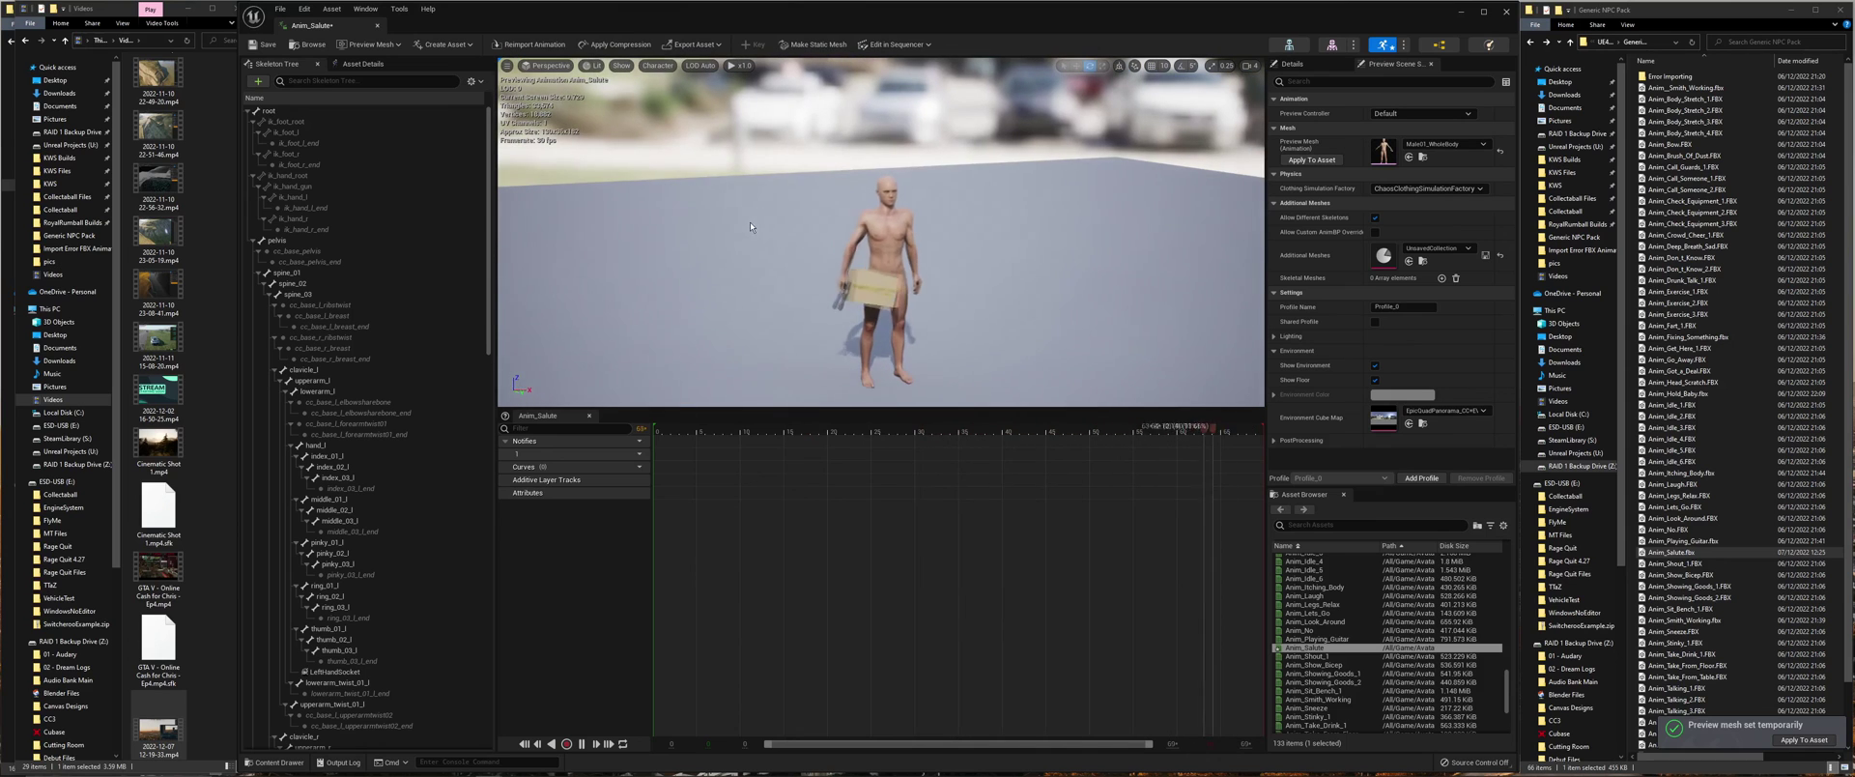
left_click(263, 44)
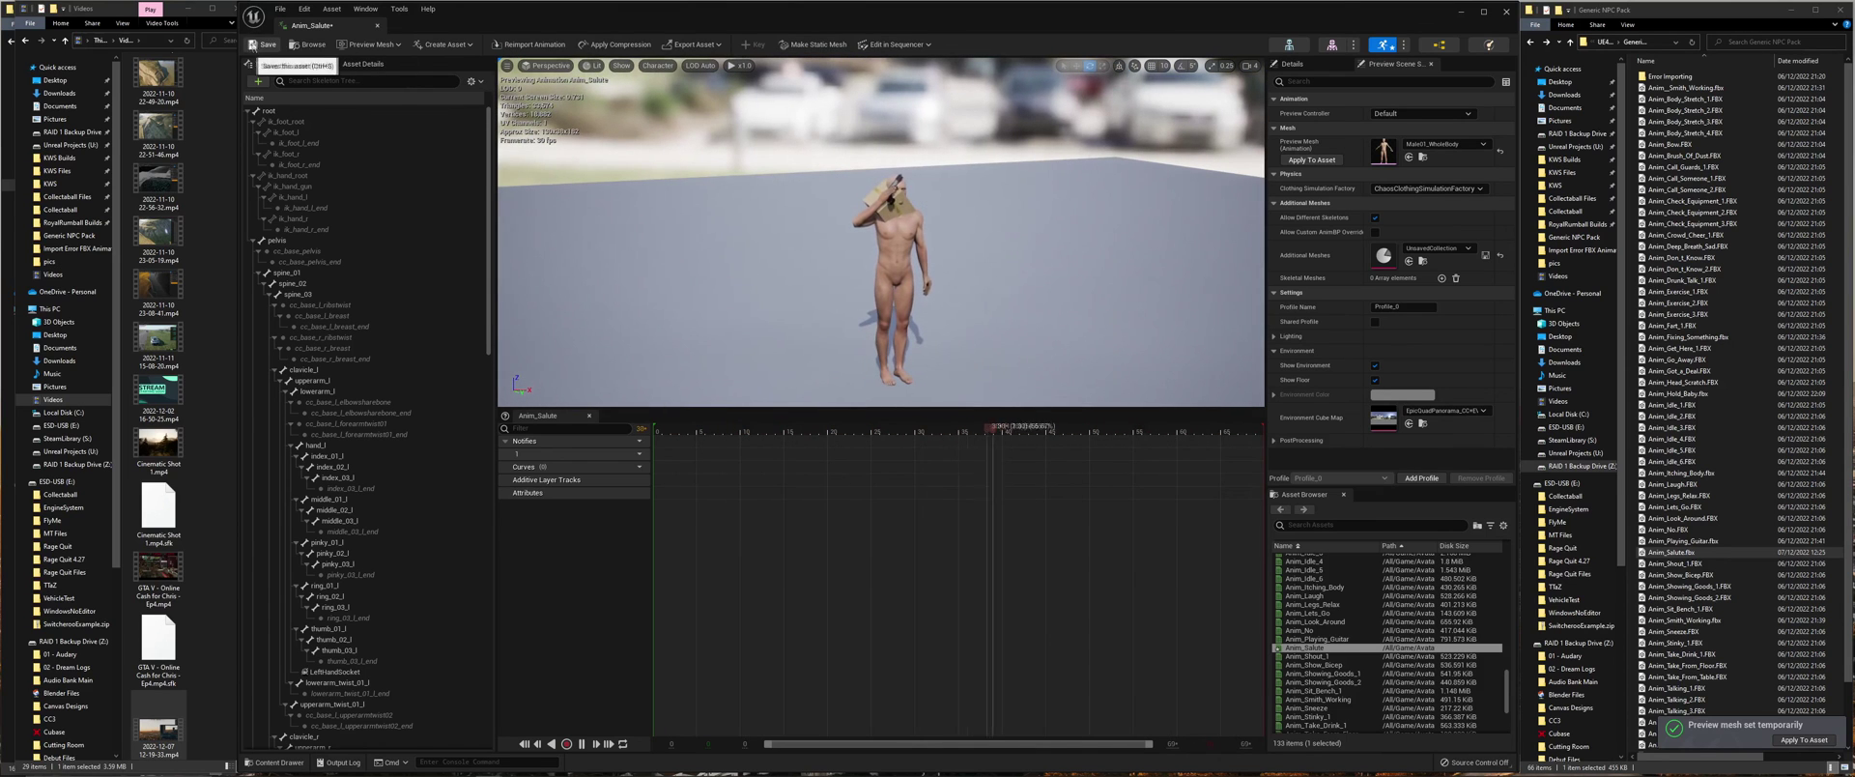
left_click(377, 26)
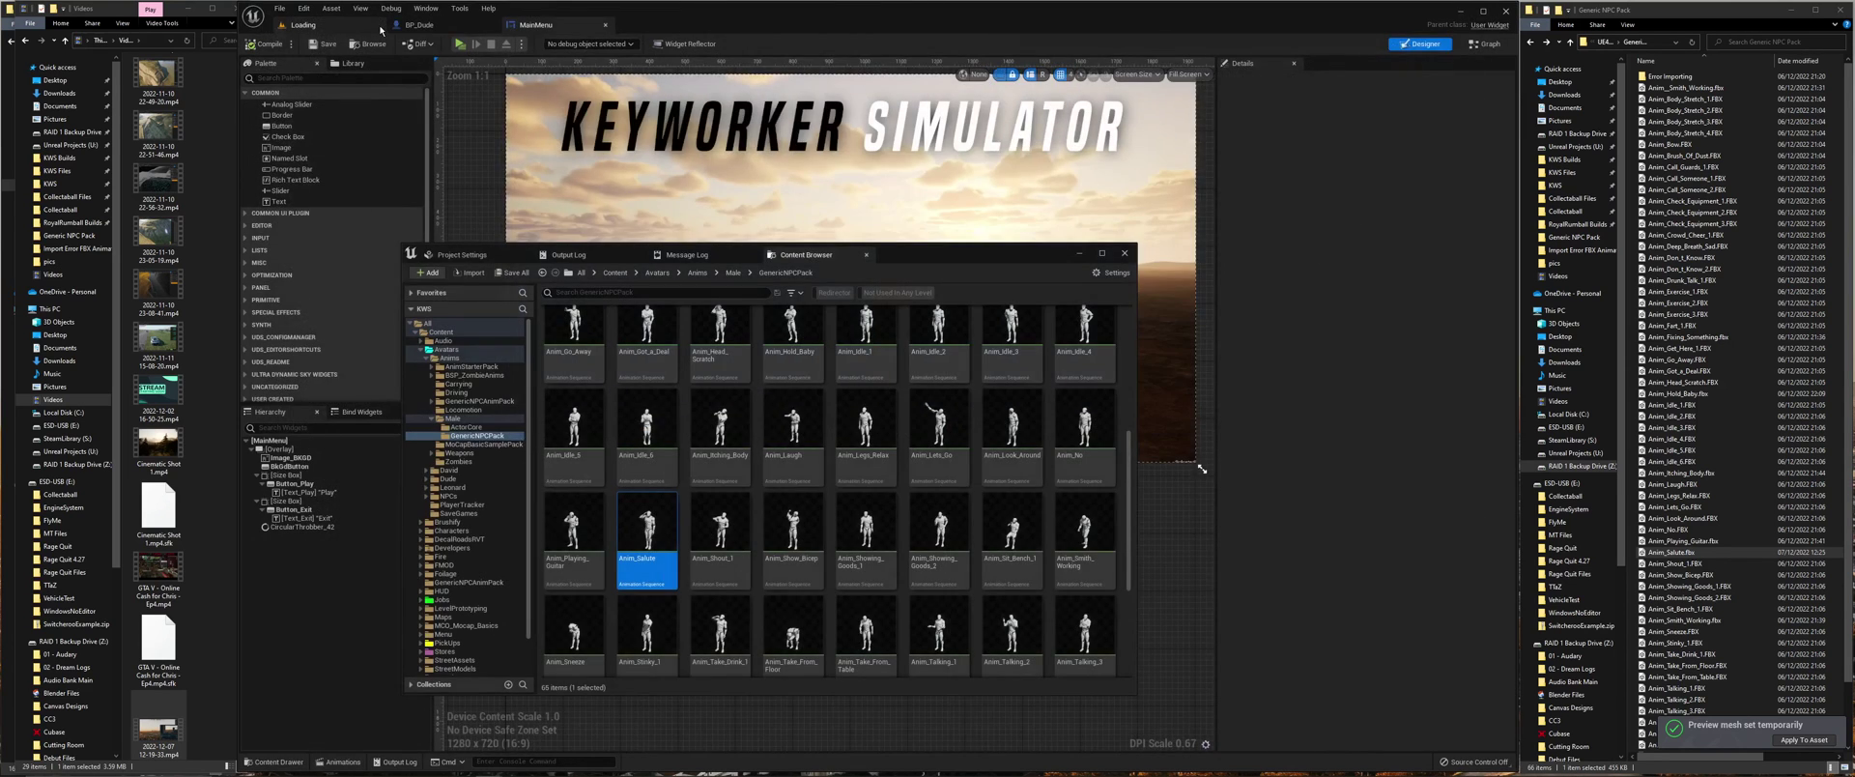